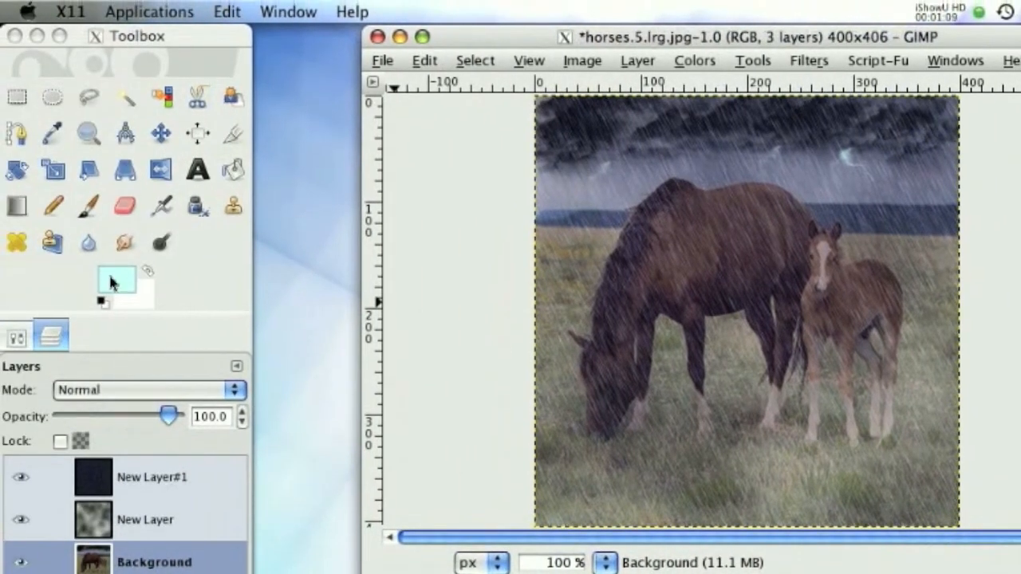
click(107, 277)
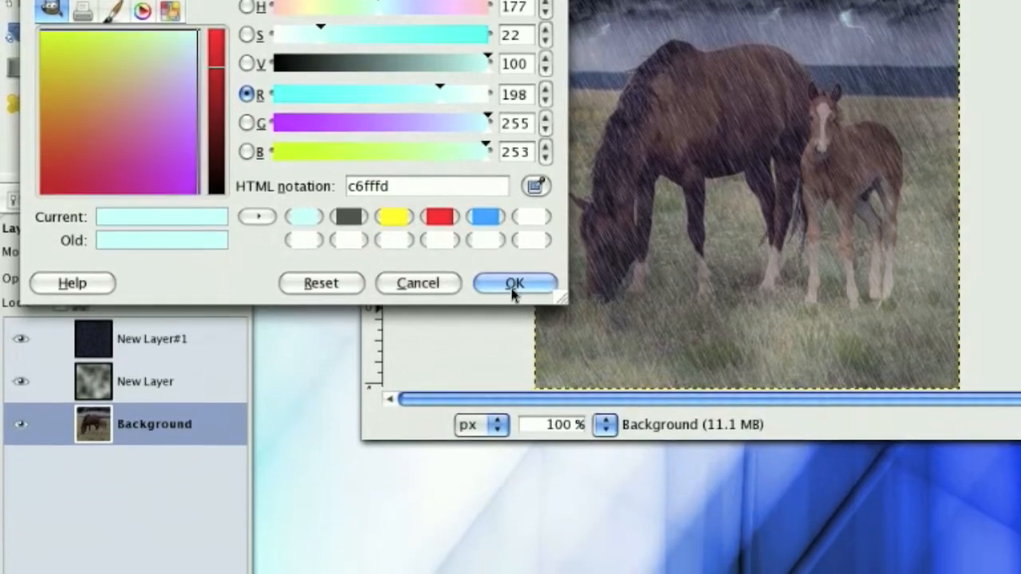
click(515, 319)
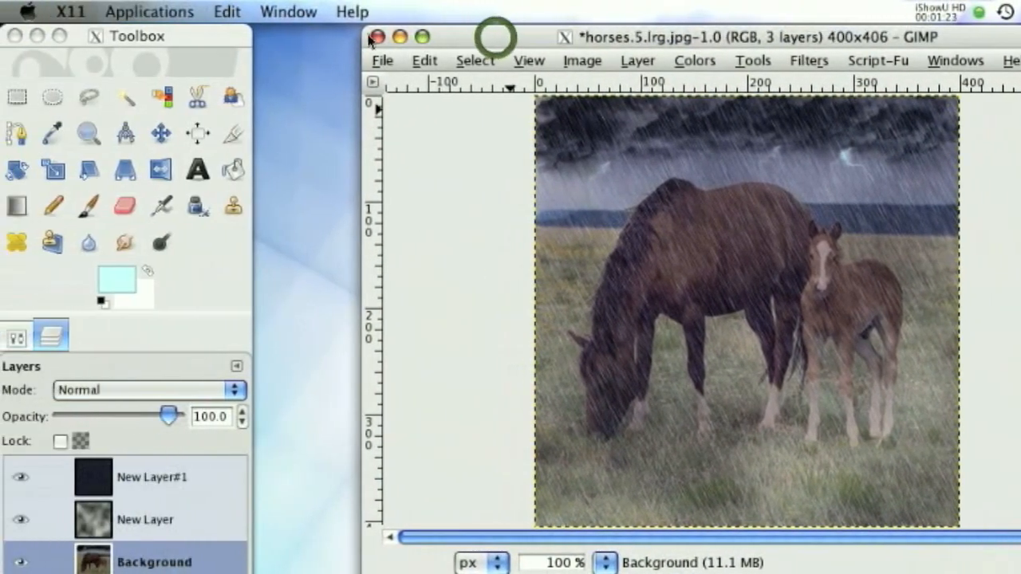
- Close the edited horse image without saving and open the original horses.5.lrg.jpg from the Desktop folder
click(315, 37)
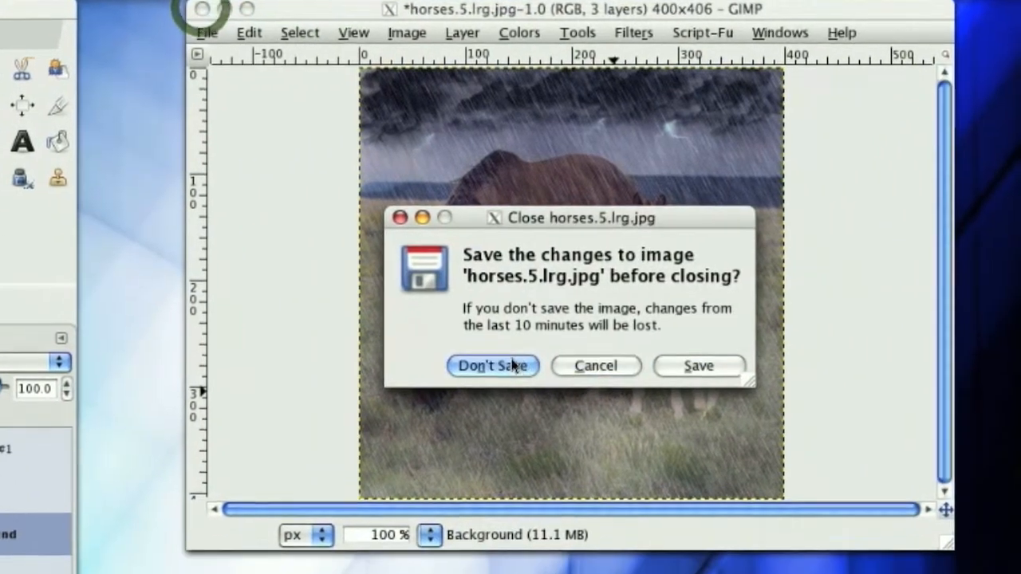
click(668, 393)
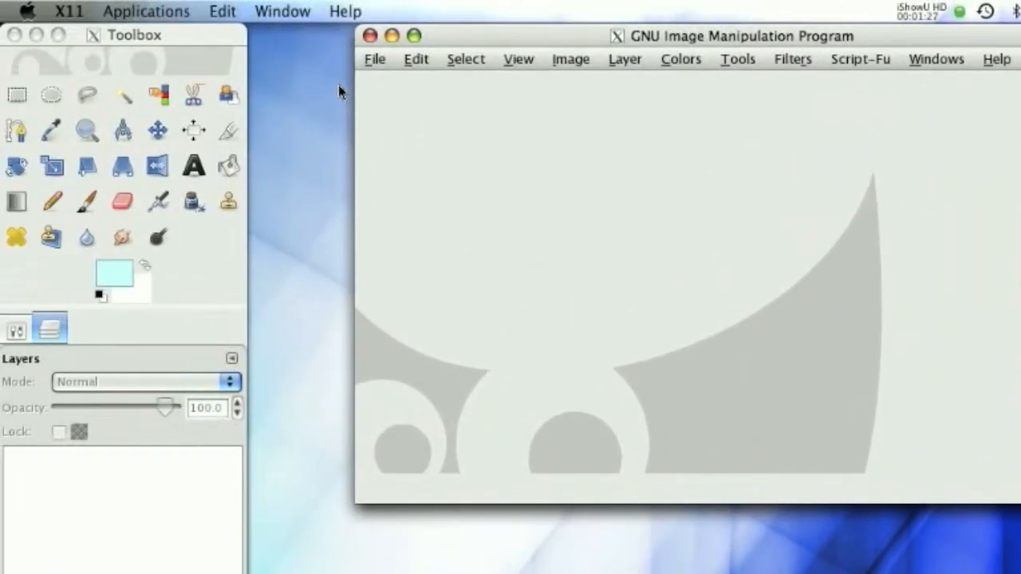
click(374, 60)
click(413, 150)
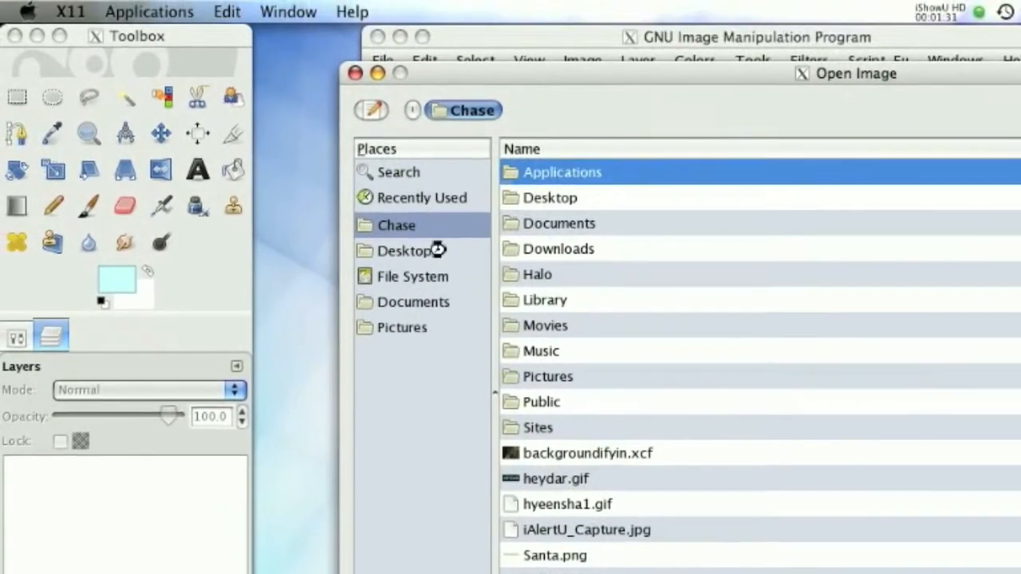
click(393, 196)
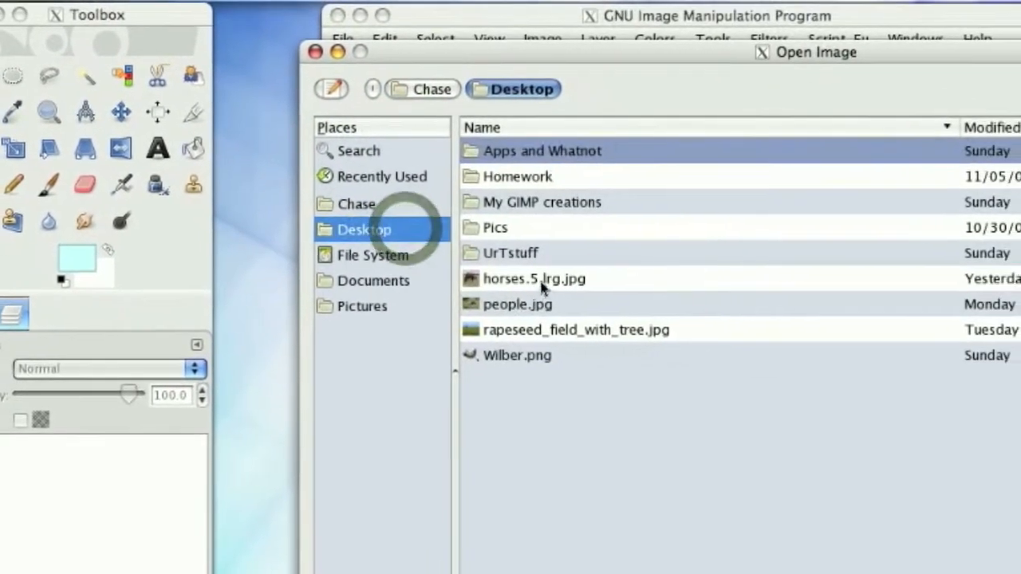
click(542, 285)
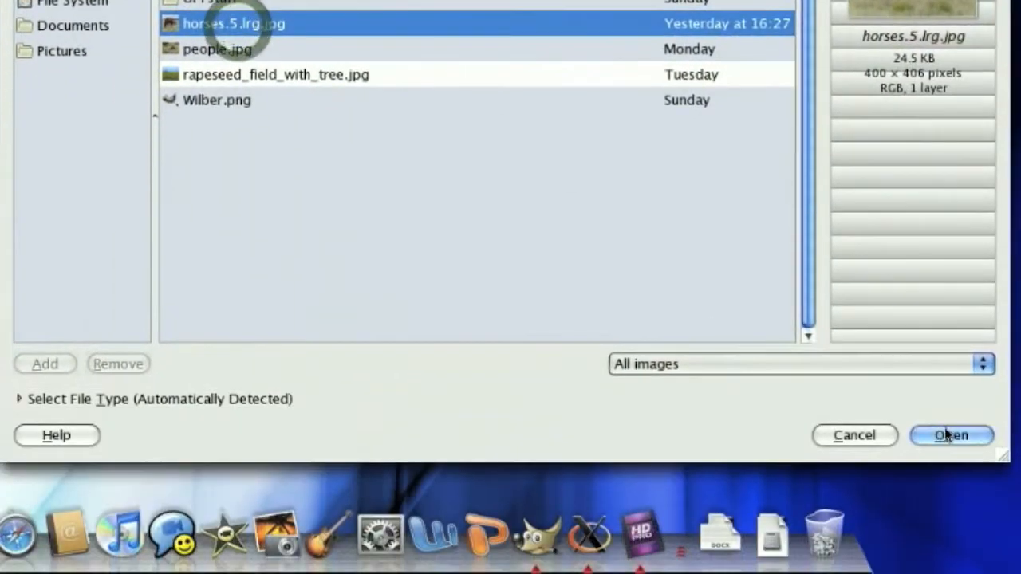
click(1020, 573)
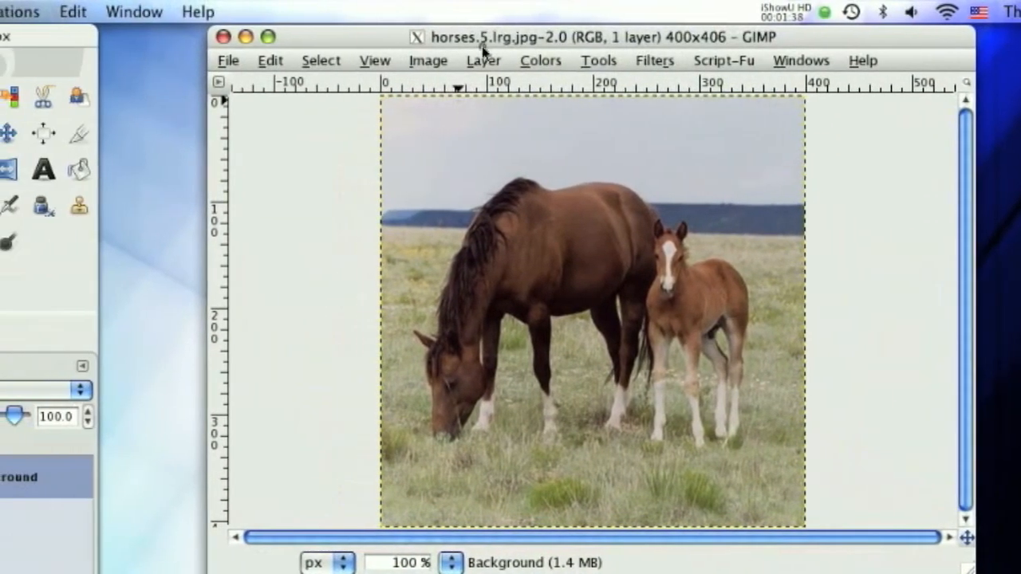
click(501, 47)
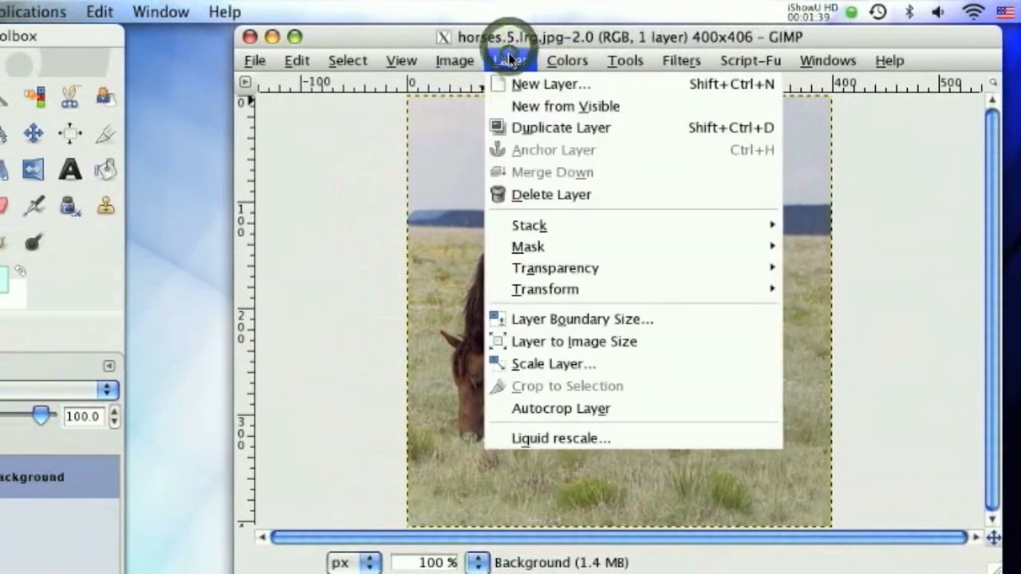
mouse_move(556, 59)
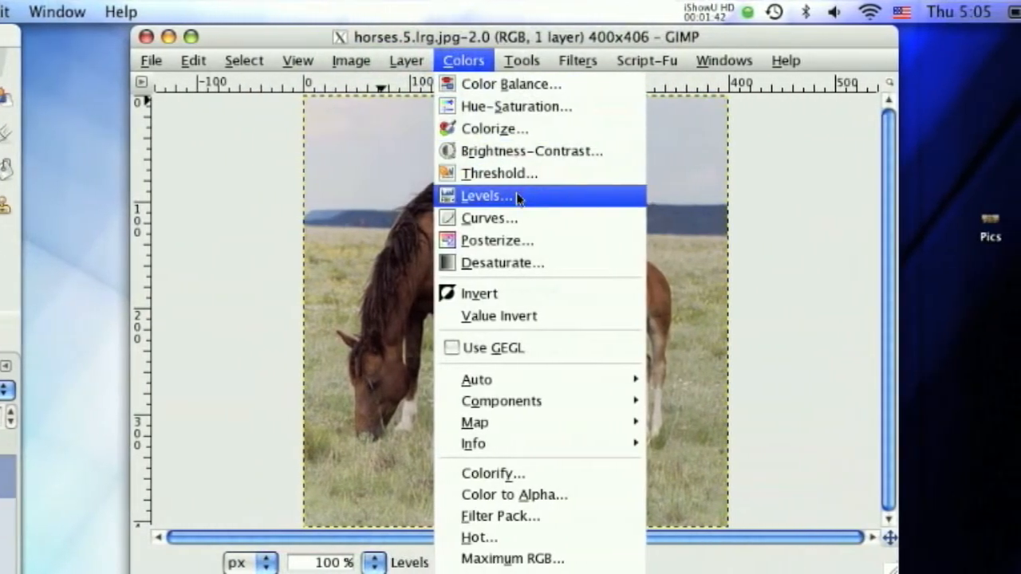
click(549, 196)
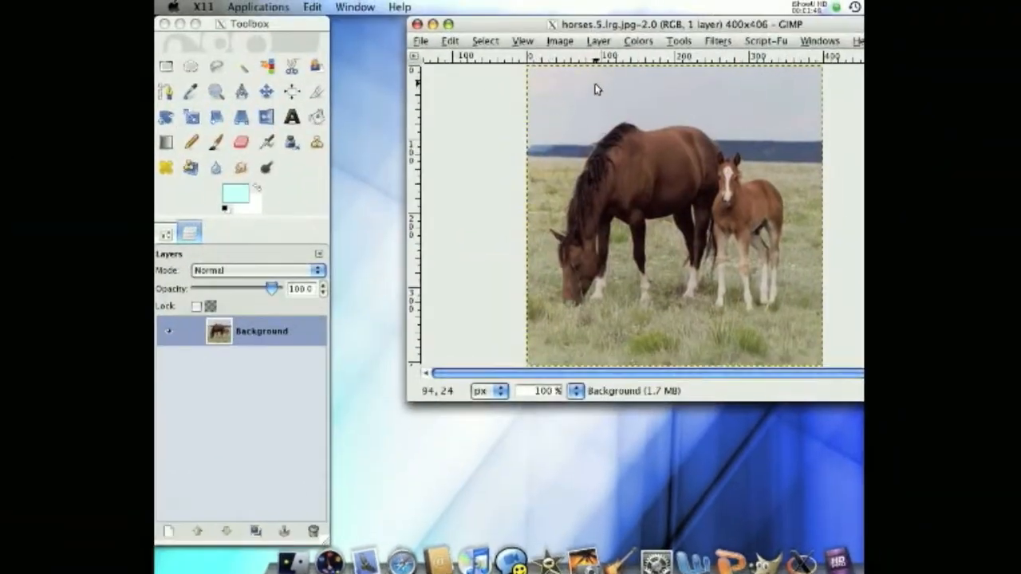
- Darken the Background layer with Levels by setting the midtone input level to 0.67
click(598, 41)
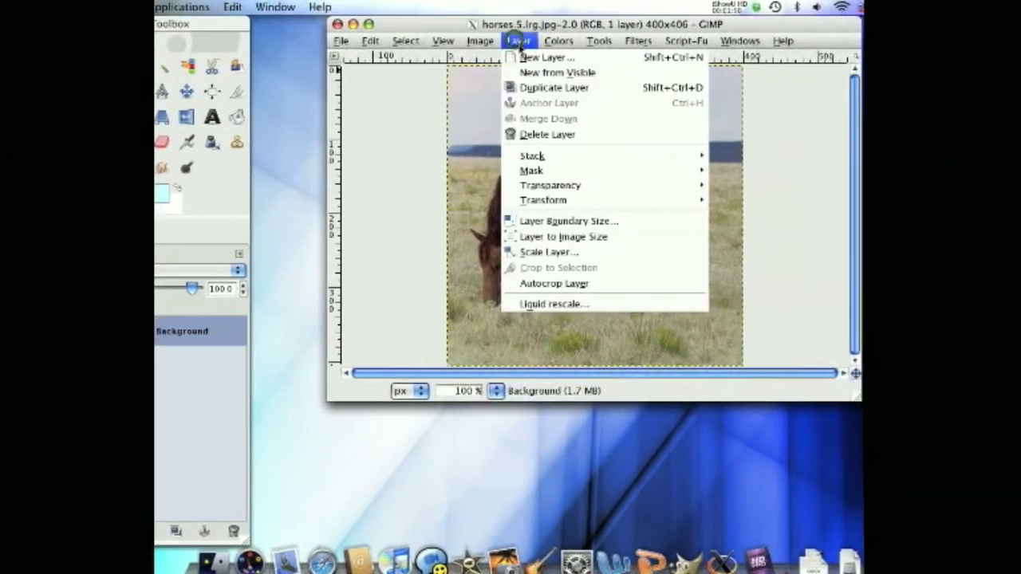
mouse_move(638, 41)
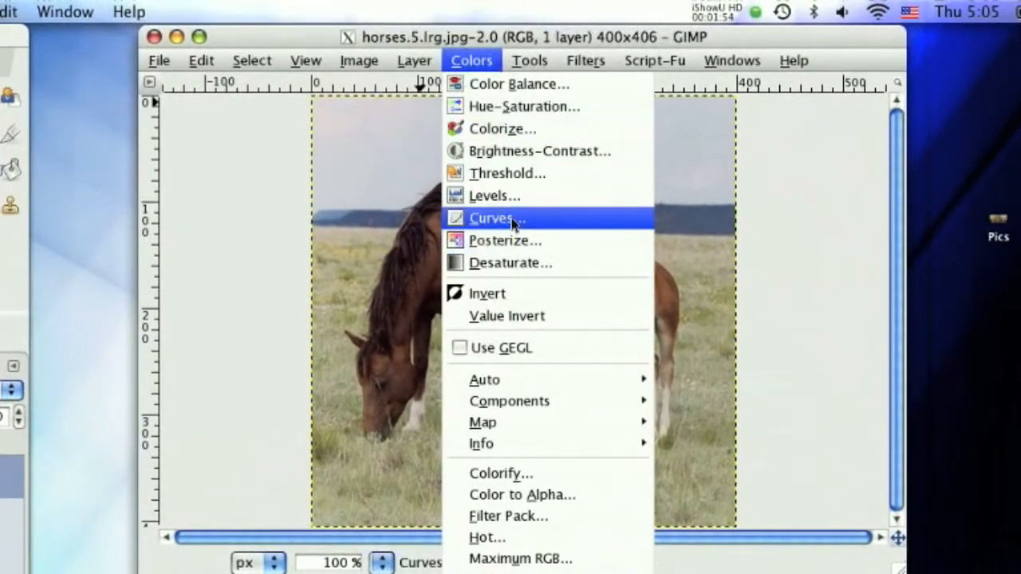
click(496, 196)
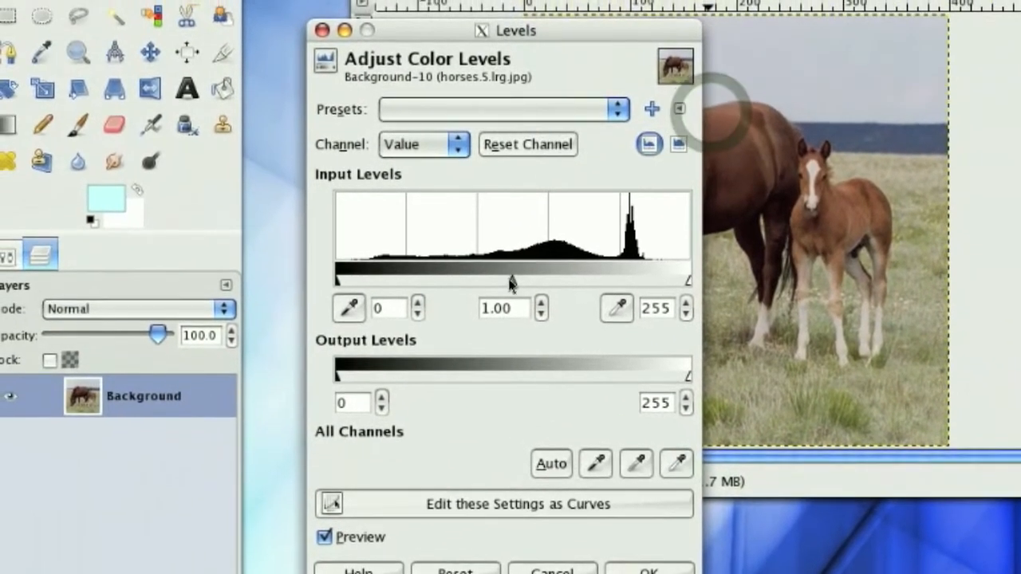
drag(511, 285, 555, 292)
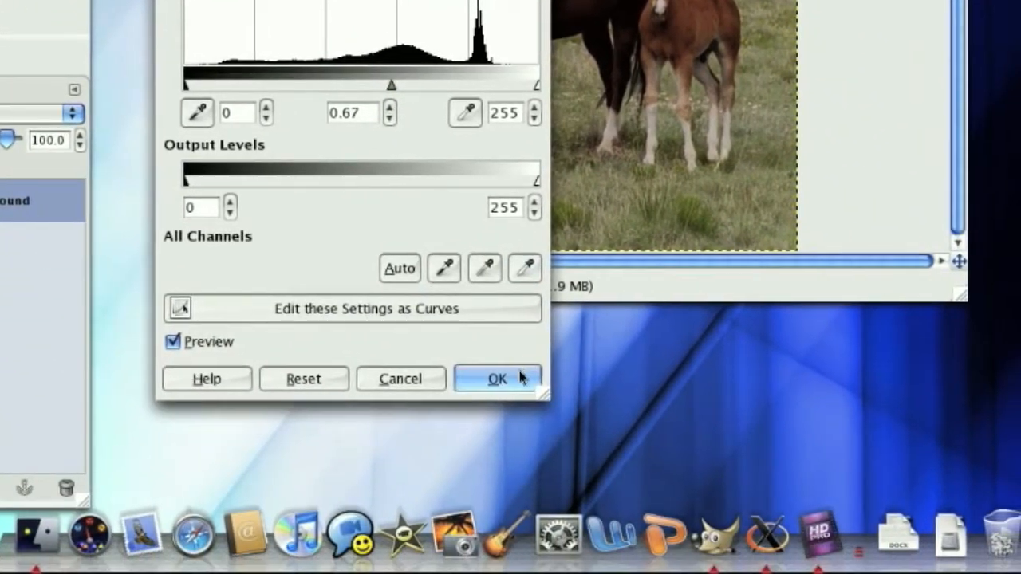
click(582, 540)
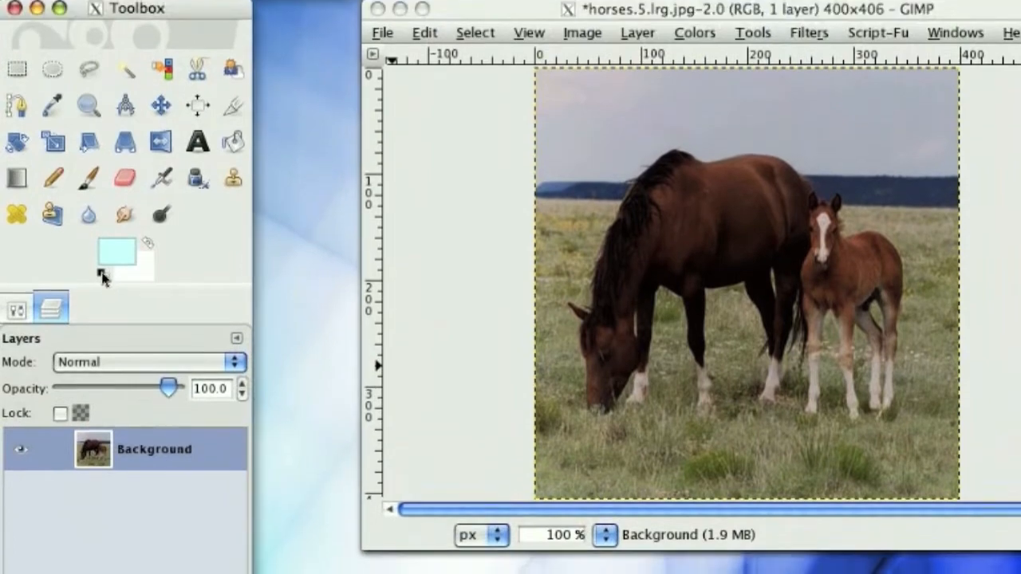
- Restore the default black and white colors and fill a new transparent layer above the Background with black
click(102, 192)
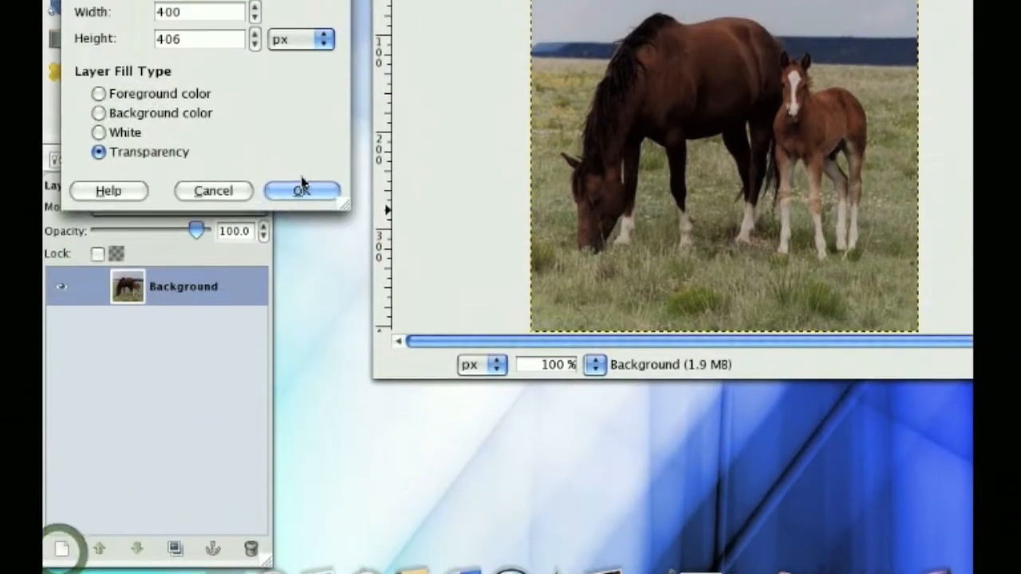
click(302, 137)
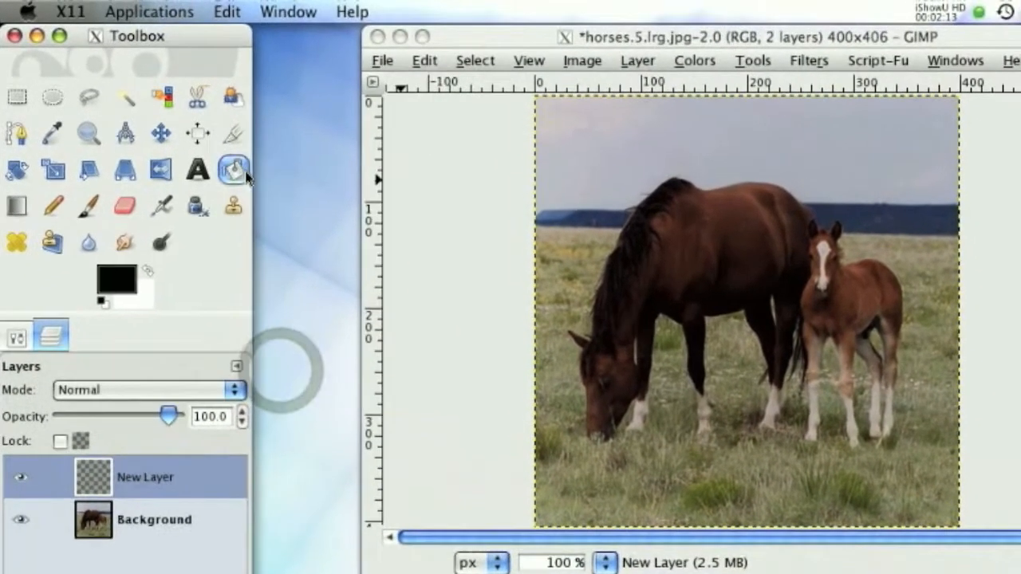
click(237, 164)
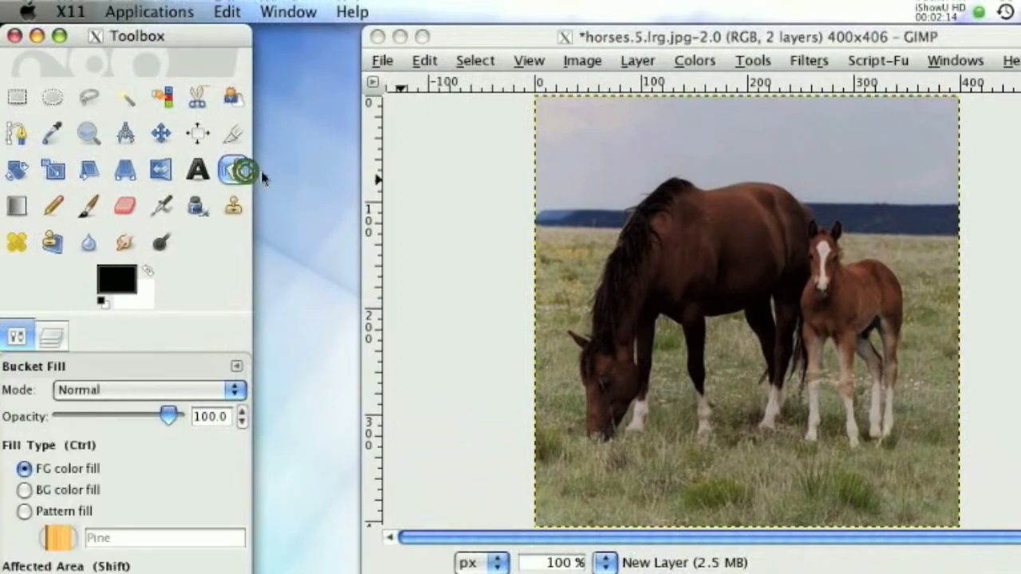
click(674, 213)
- Render Difference Clouds on the black layer with X size 4.2 and Y size 4.3, and set its blend mode to Overlay
click(698, 61)
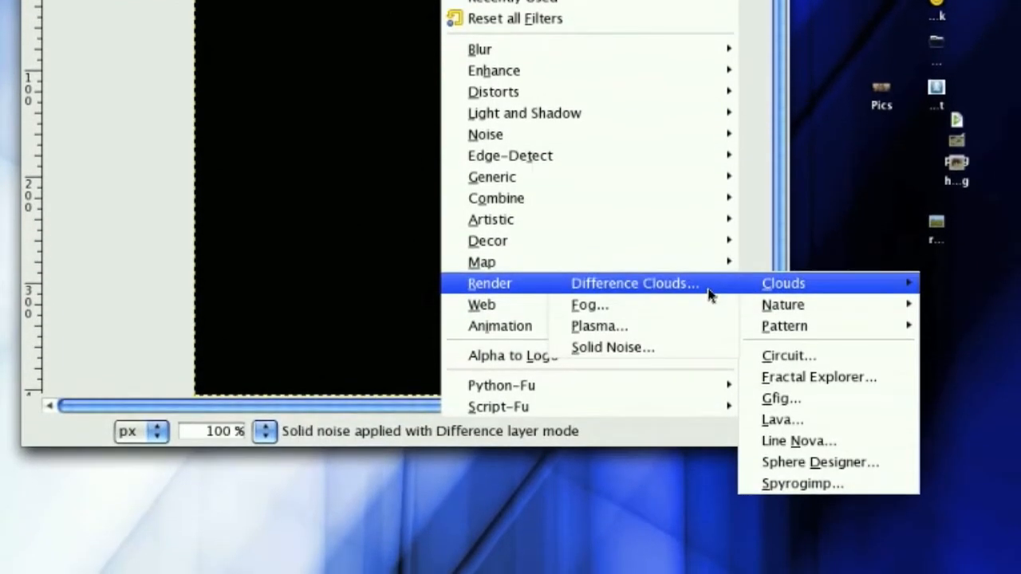
click(708, 289)
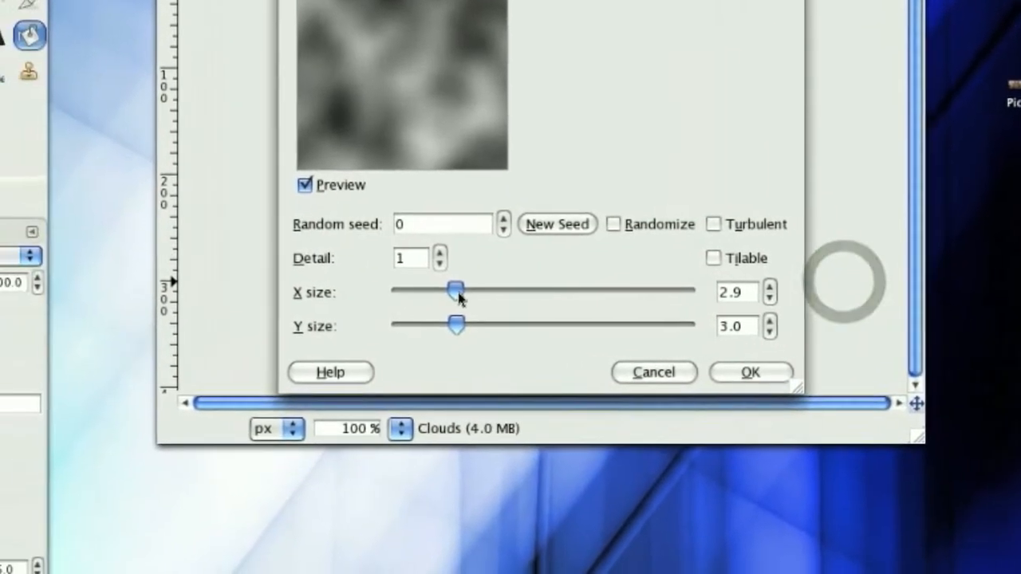
drag(459, 295, 430, 297)
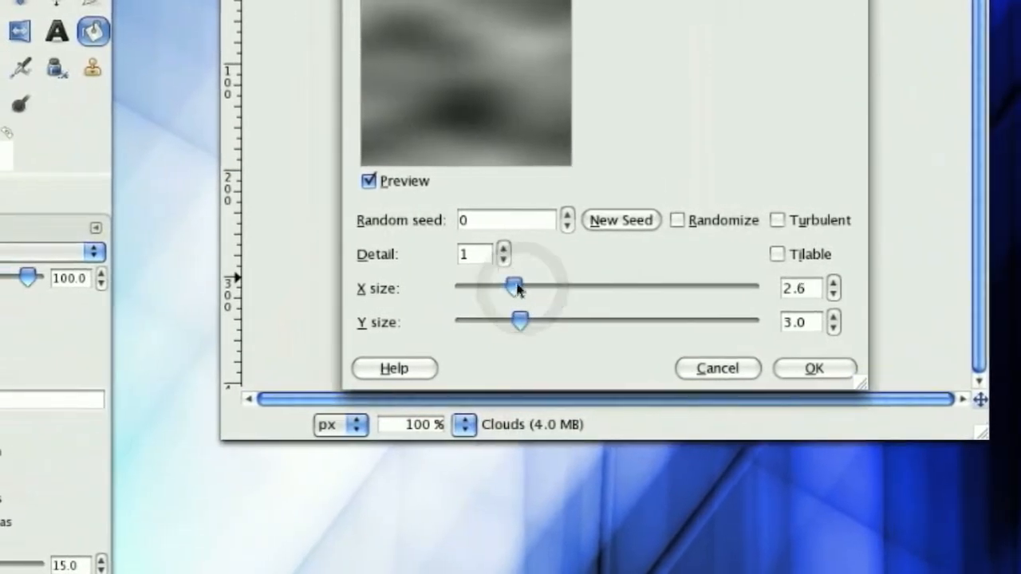
drag(516, 289, 544, 288)
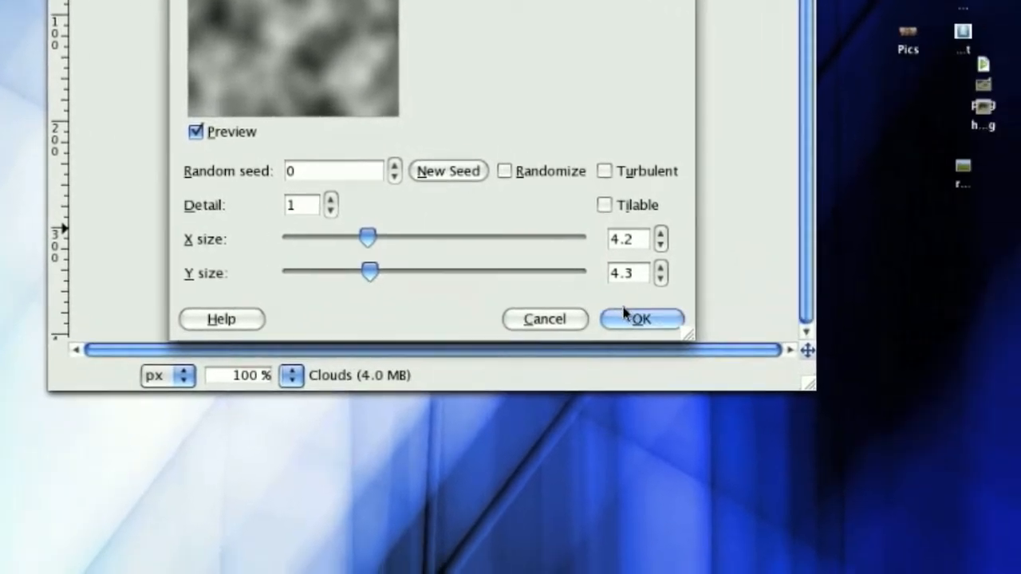
click(763, 331)
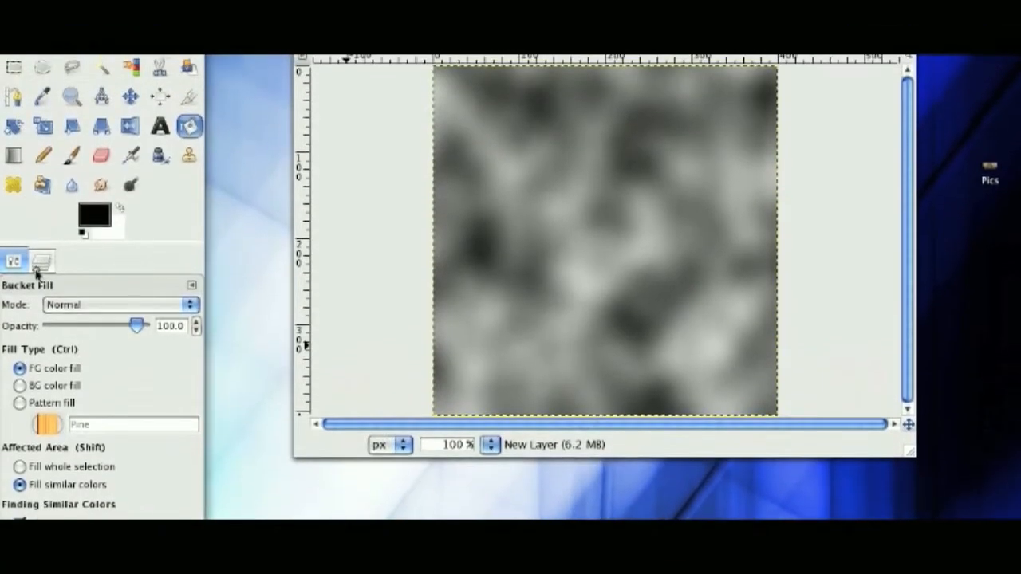
click(37, 282)
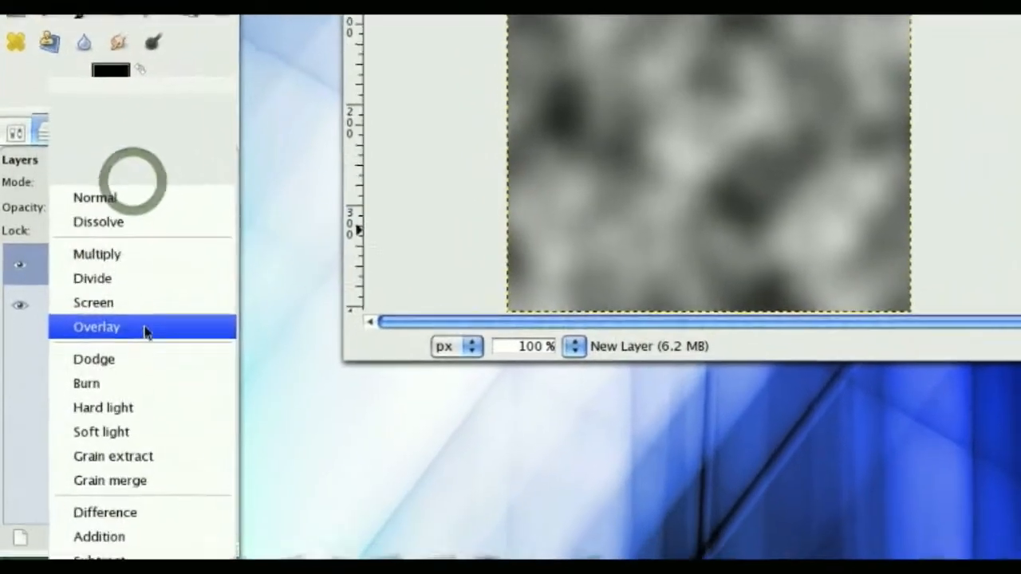
click(125, 413)
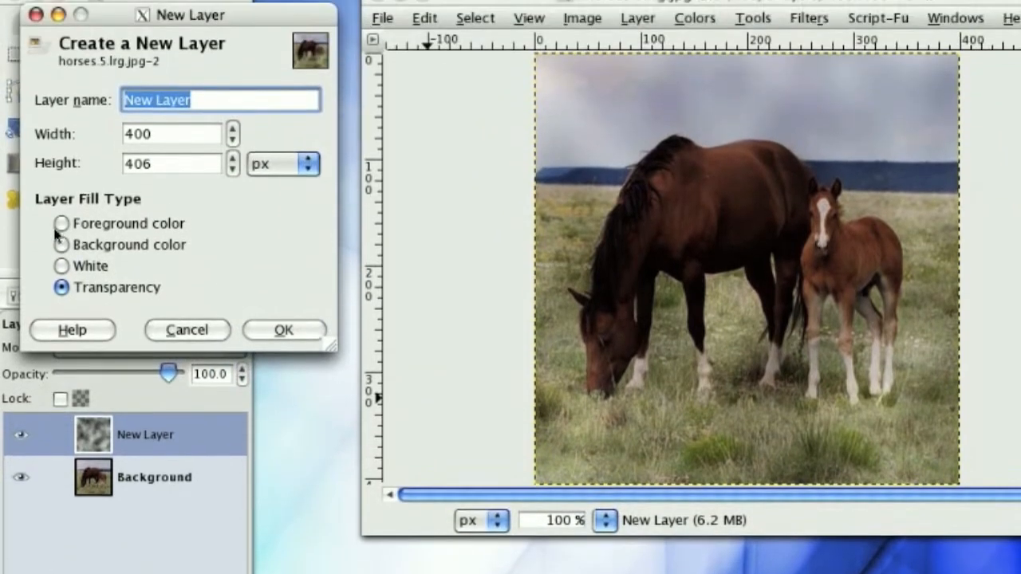
- Add a layer filled with the black foreground color and apply luminance-only generated noise with Gauss Stdev 50, Uniform width 16 and Lorentz Gamma 9.9
click(62, 210)
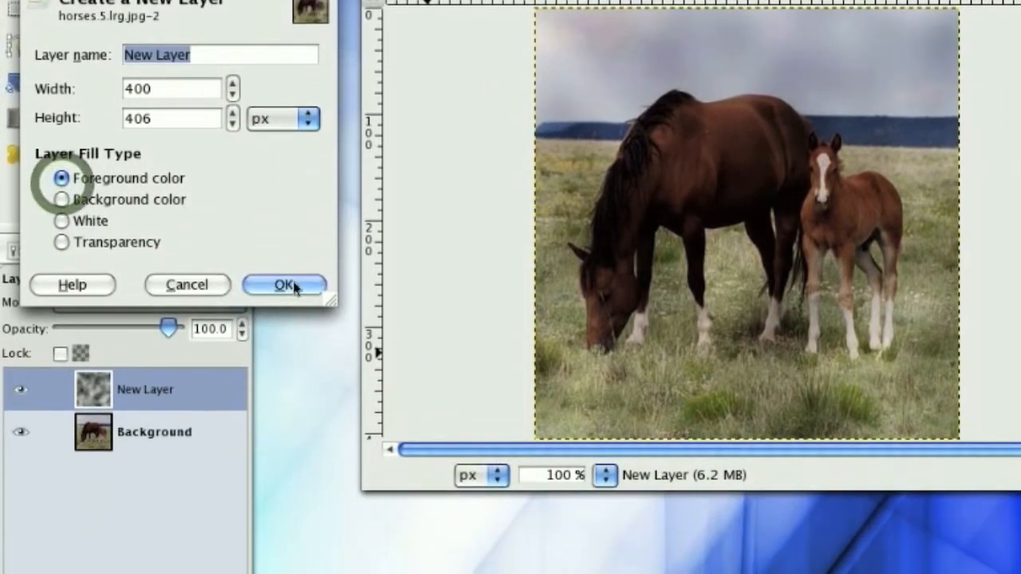
click(284, 316)
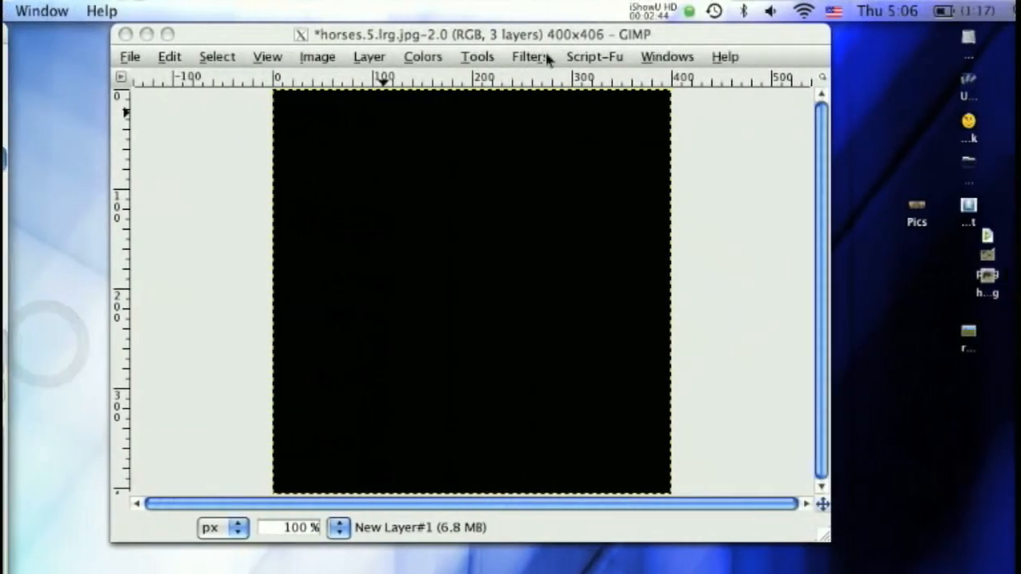
click(509, 56)
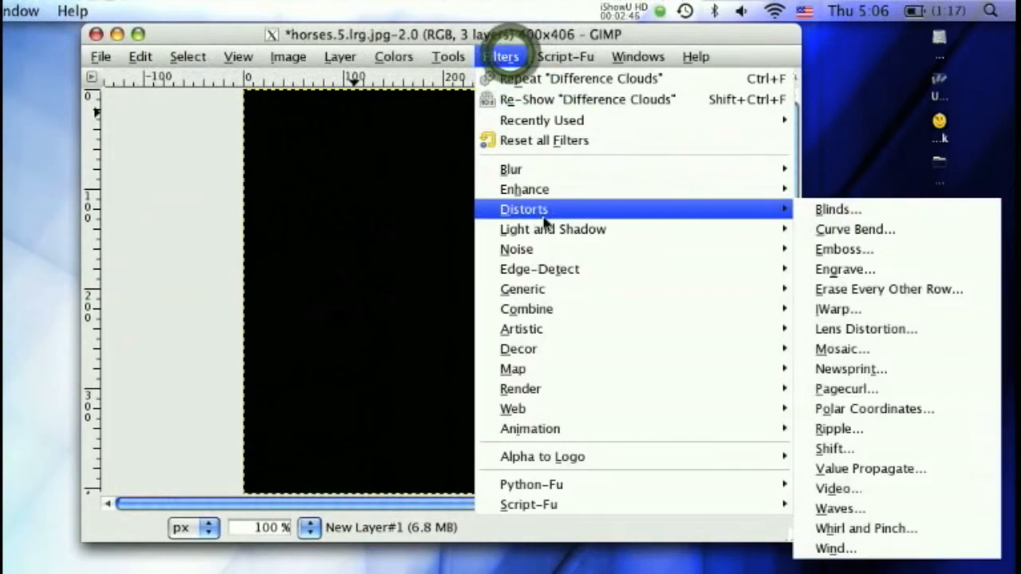
mouse_move(544, 252)
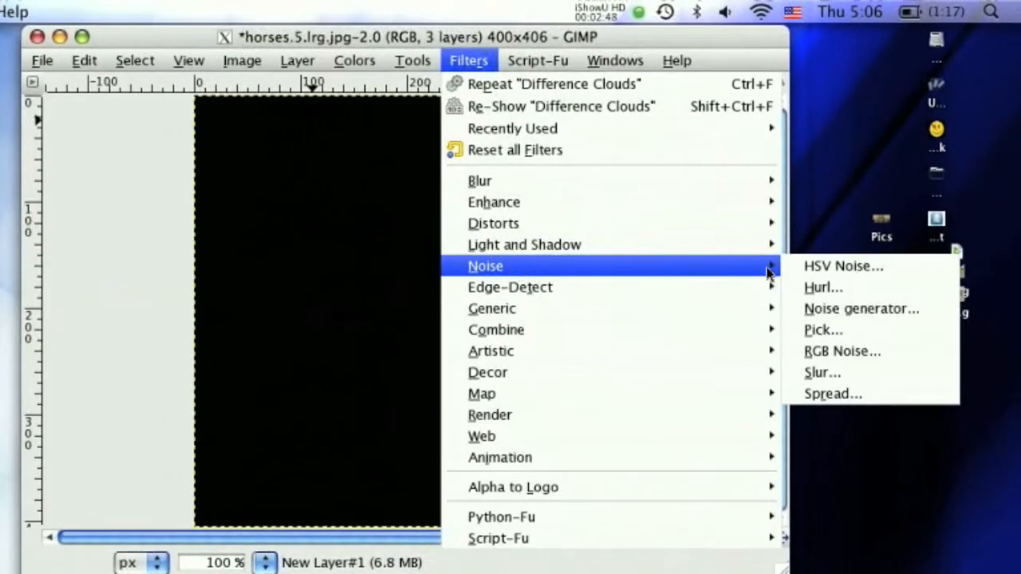
click(830, 308)
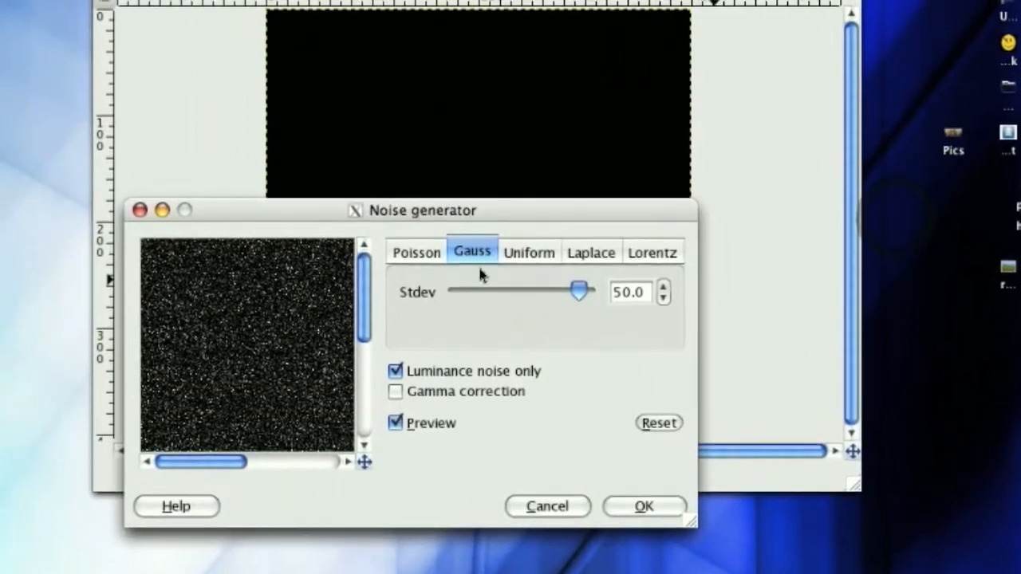
click(416, 252)
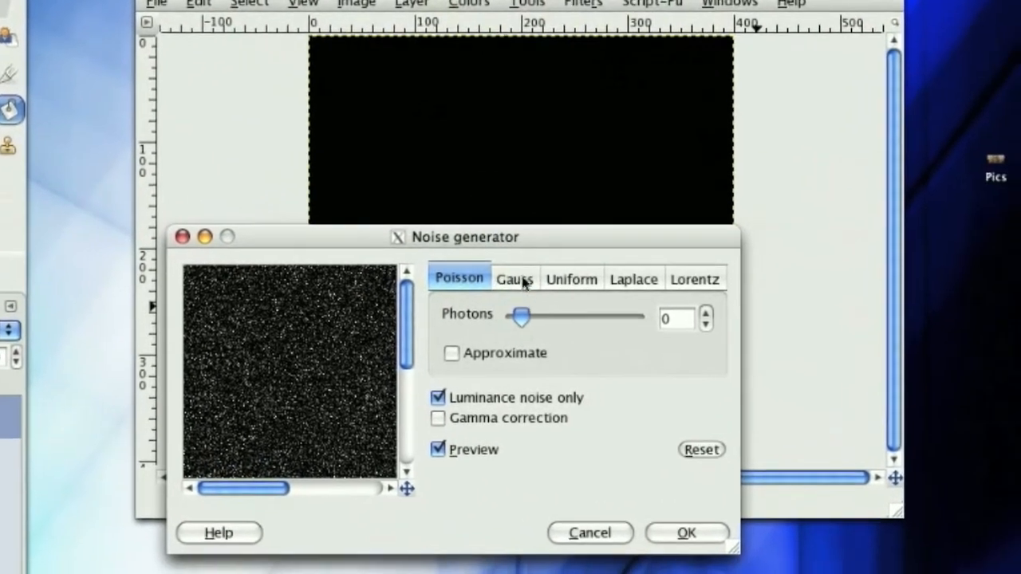
click(559, 281)
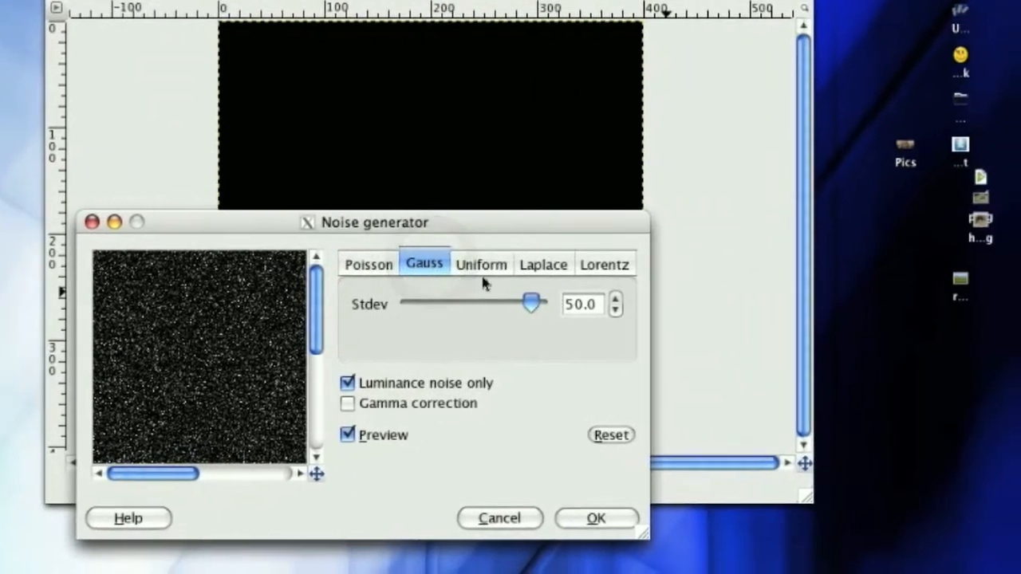
click(540, 287)
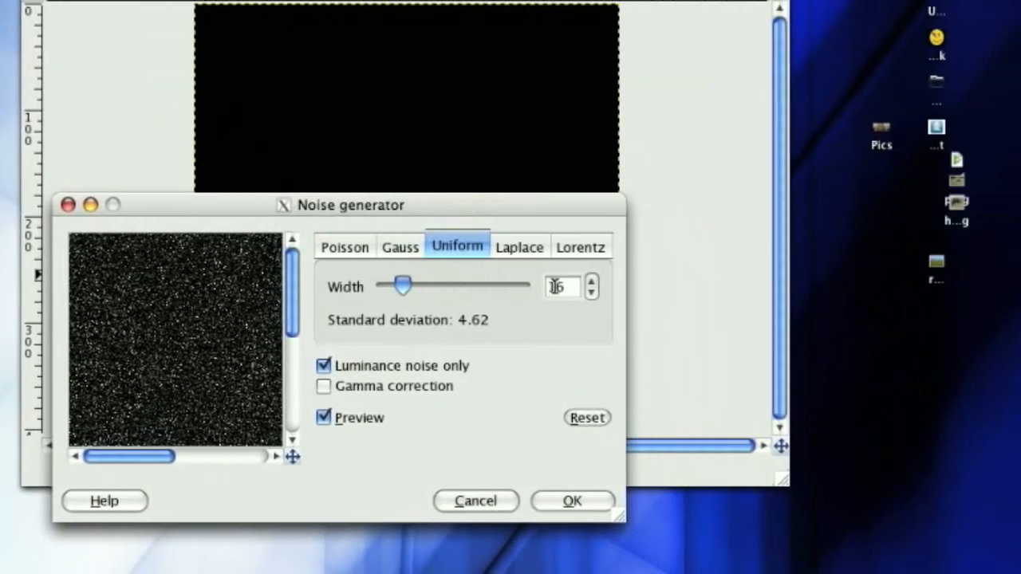
click(519, 249)
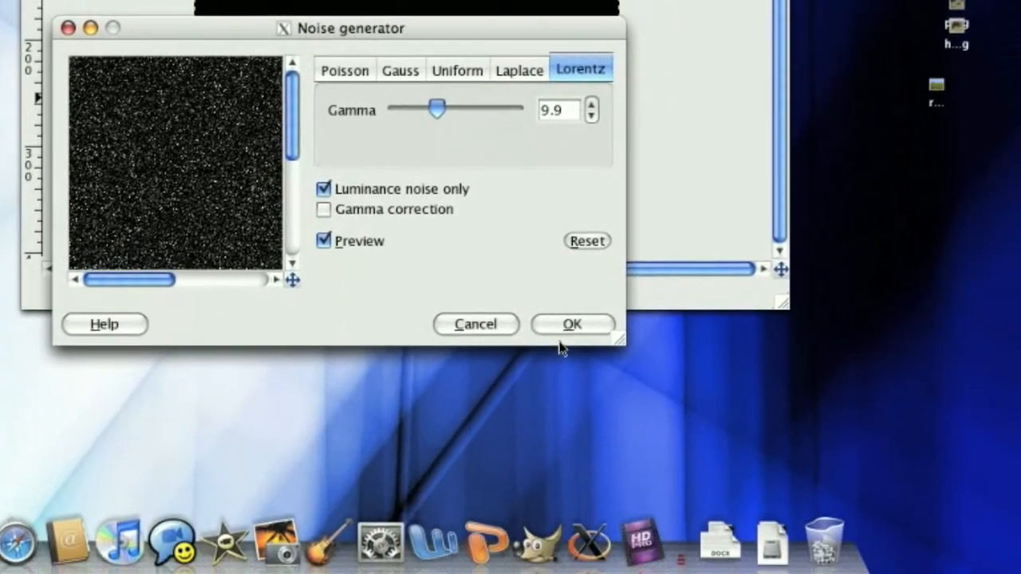
click(571, 327)
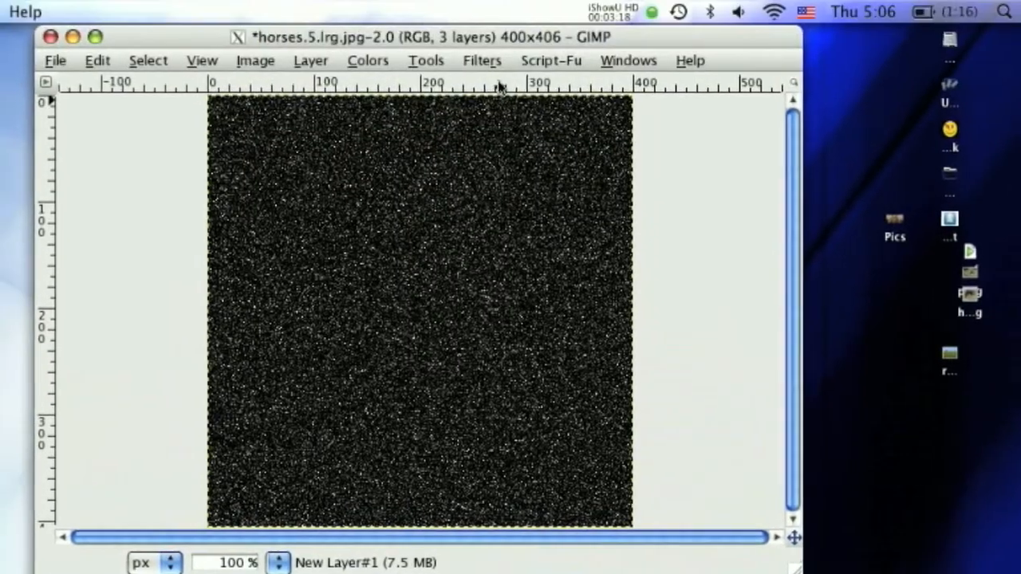
- Apply a linear Motion Blur with length 12 and angle 63 to the noise layer and set its blend mode to Screen
click(485, 60)
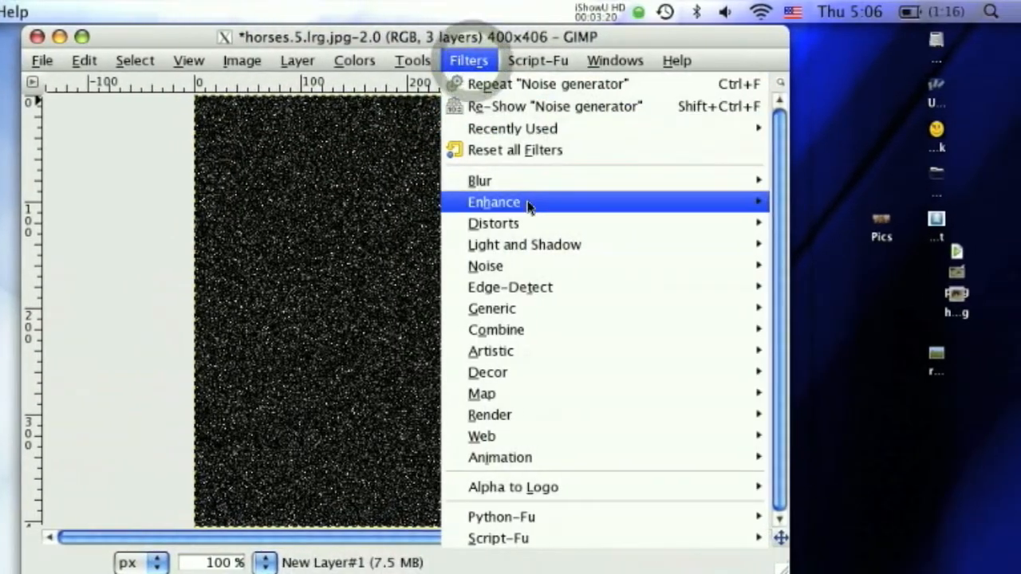
mouse_move(557, 188)
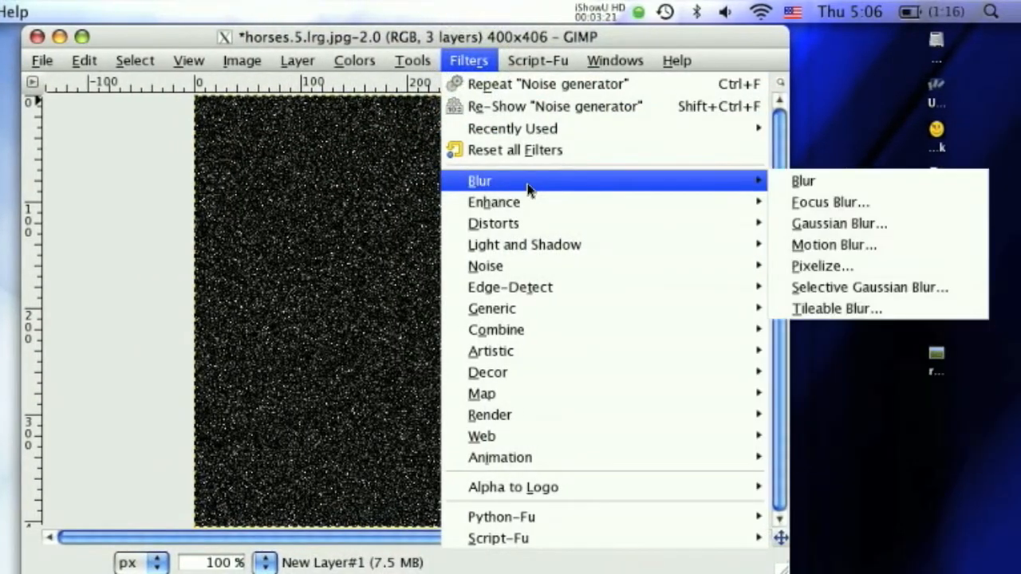
click(810, 245)
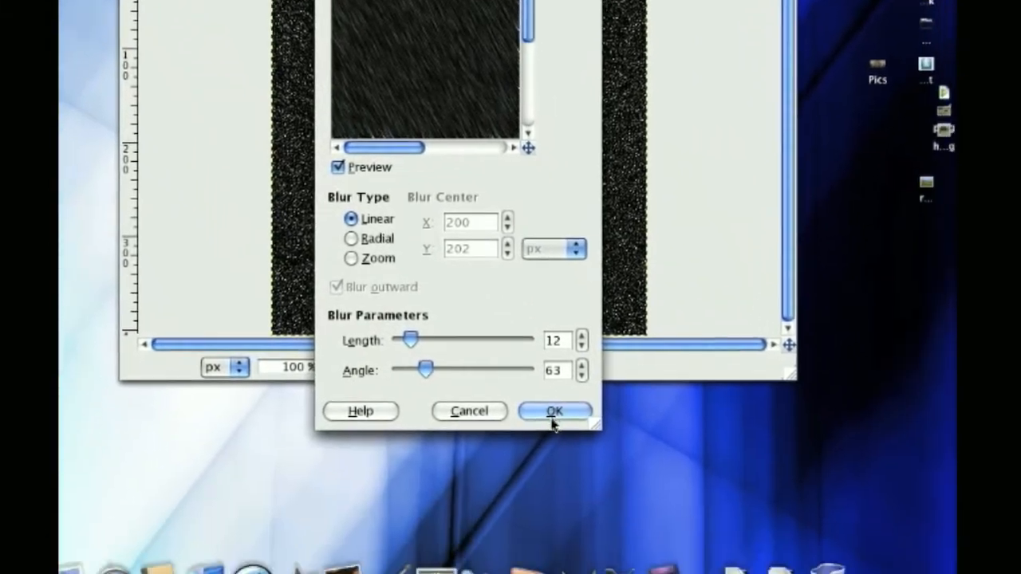
click(552, 415)
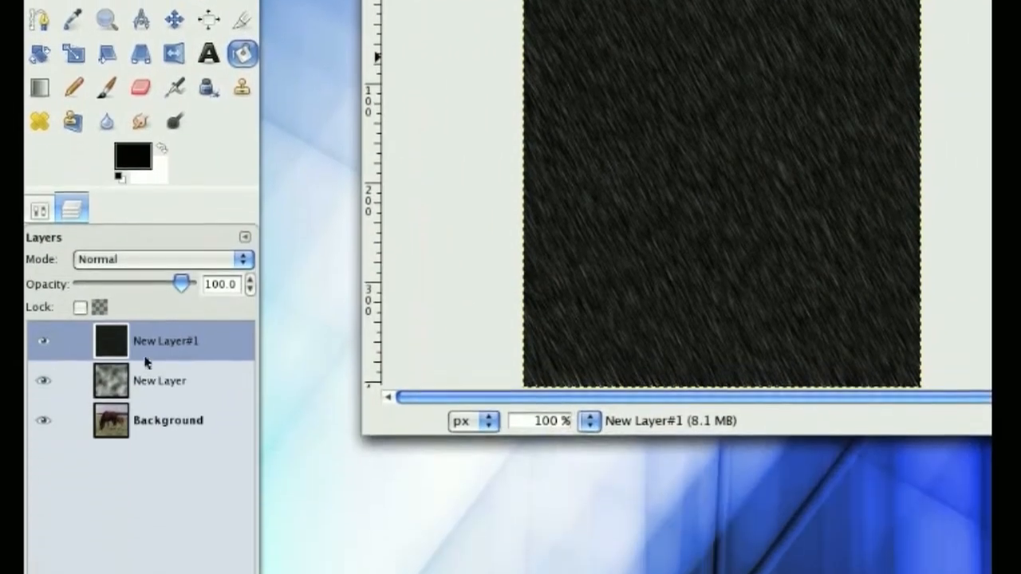
click(136, 265)
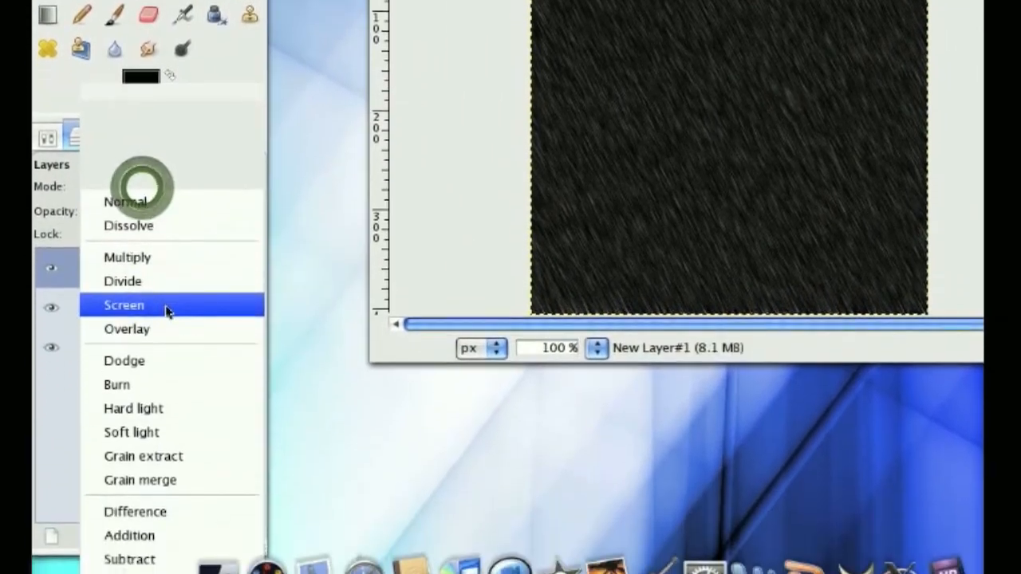
click(155, 379)
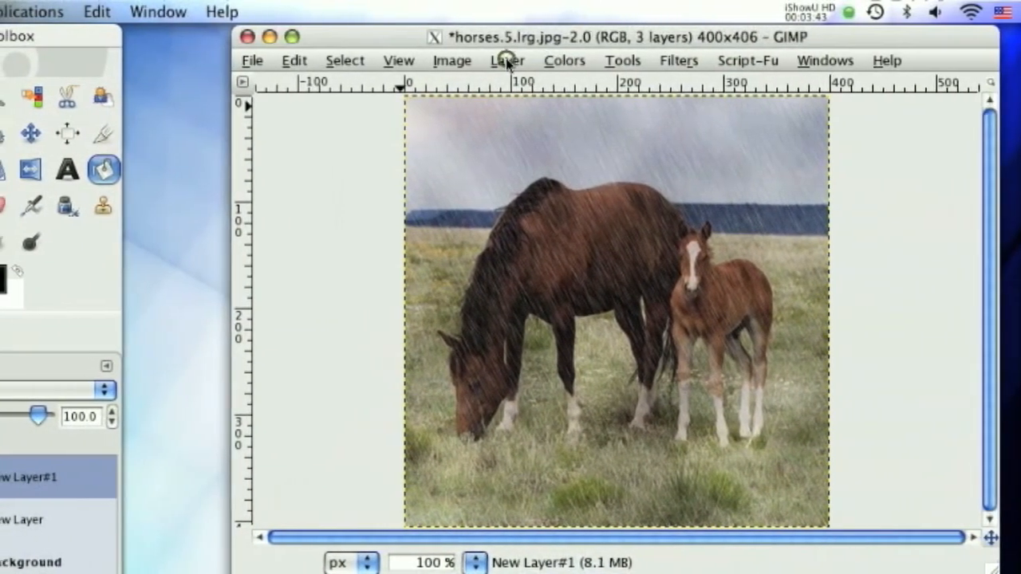
click(559, 60)
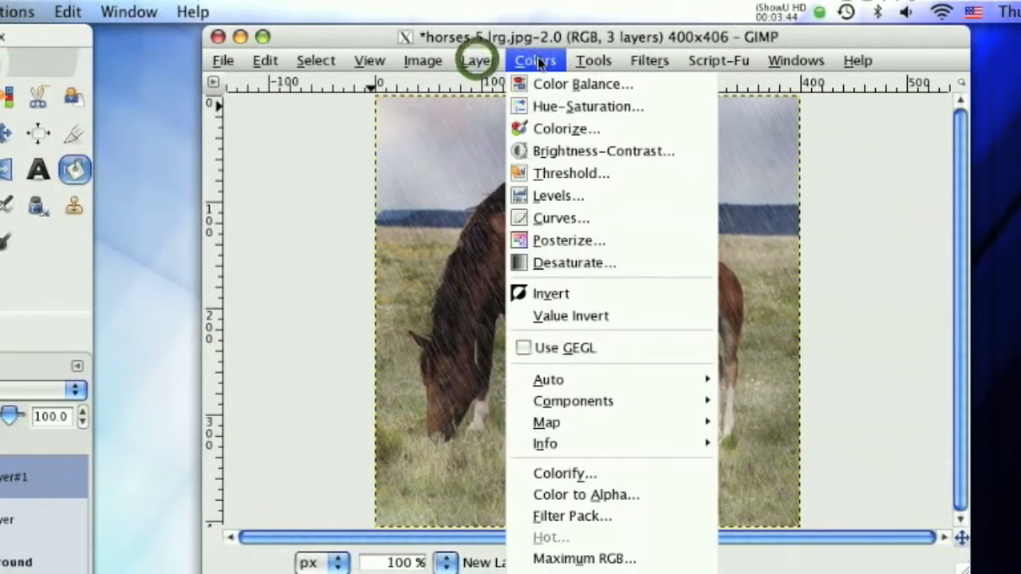
click(587, 86)
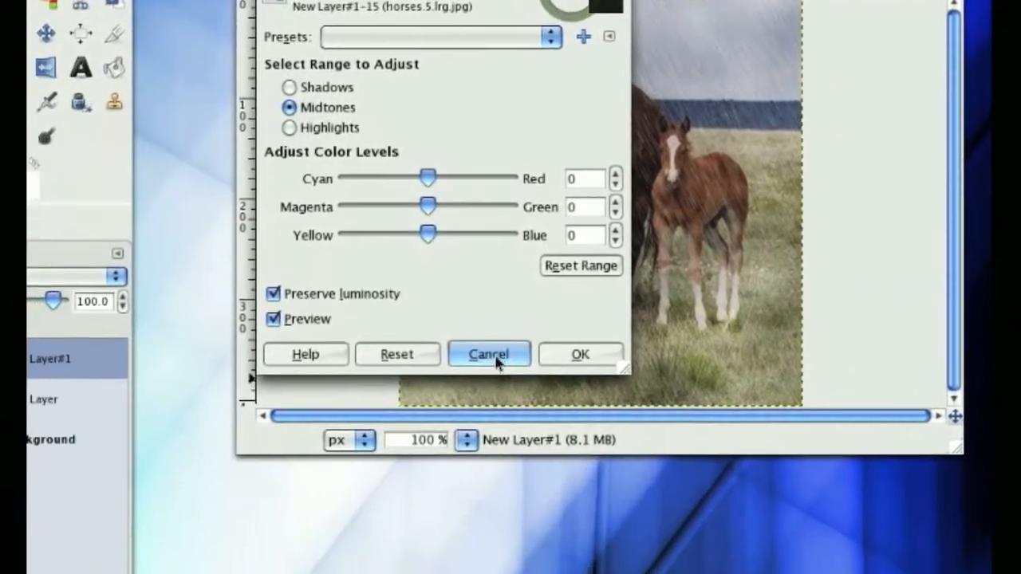
click(427, 473)
- Tint the rain layer slightly blue with Levels by raising the midtones of the Blue channel
click(492, 61)
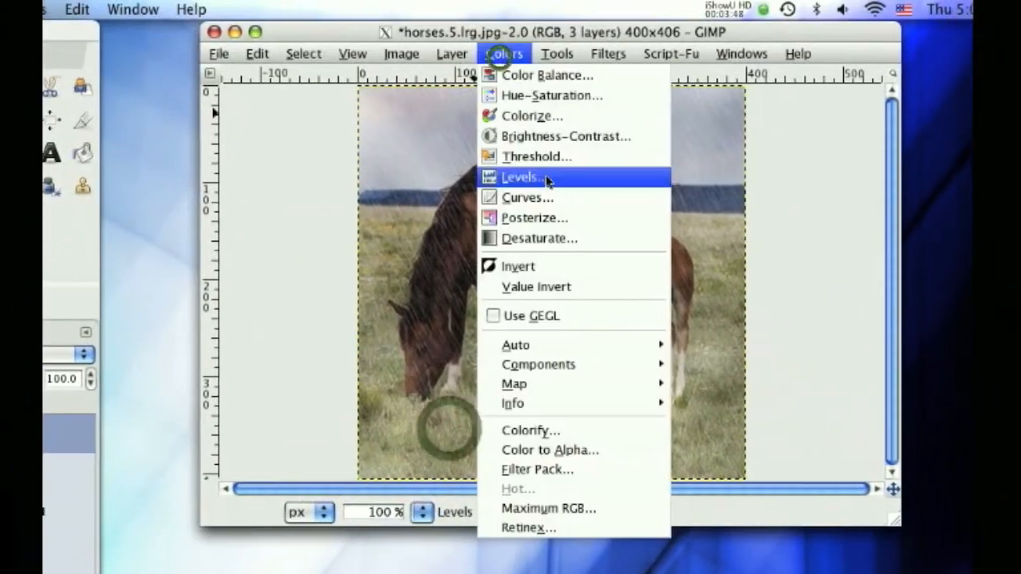
click(550, 177)
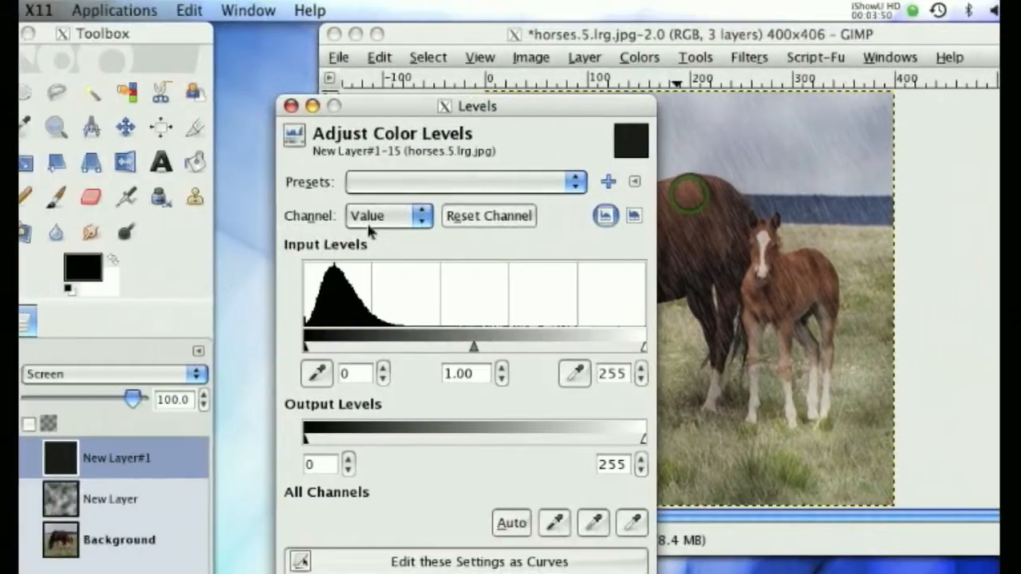
click(206, 211)
click(437, 303)
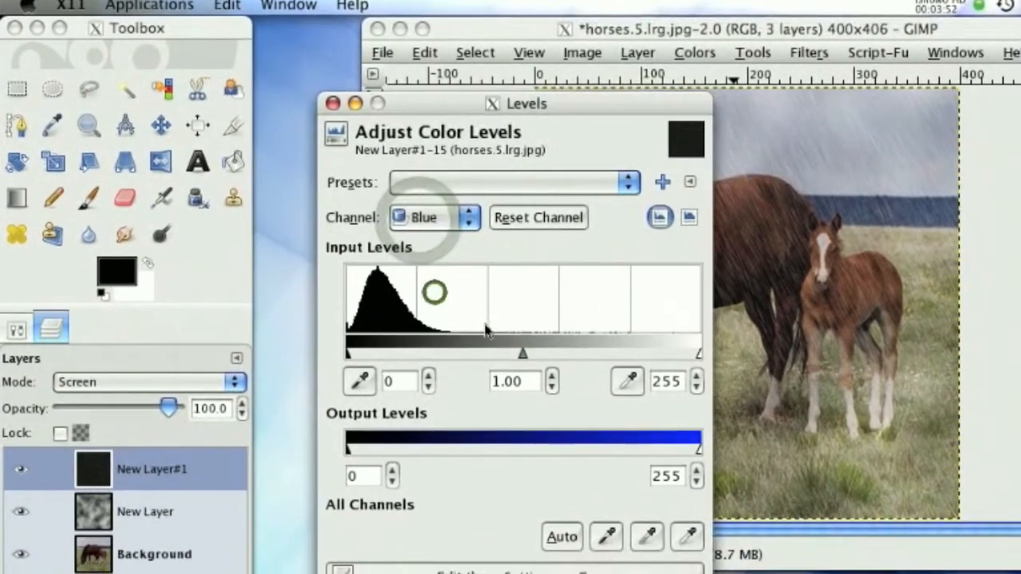
drag(523, 361, 518, 366)
drag(511, 292, 506, 289)
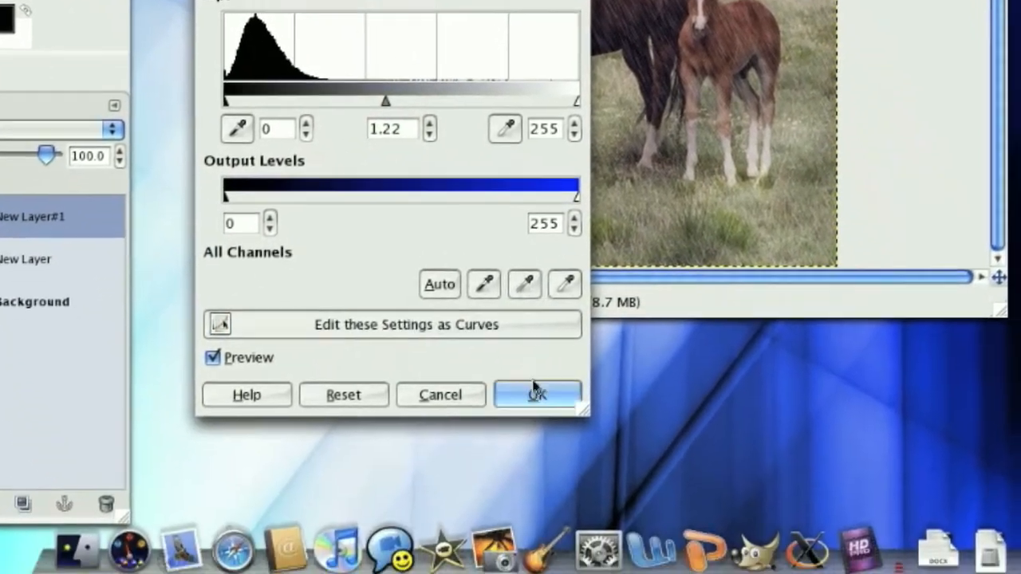
click(651, 571)
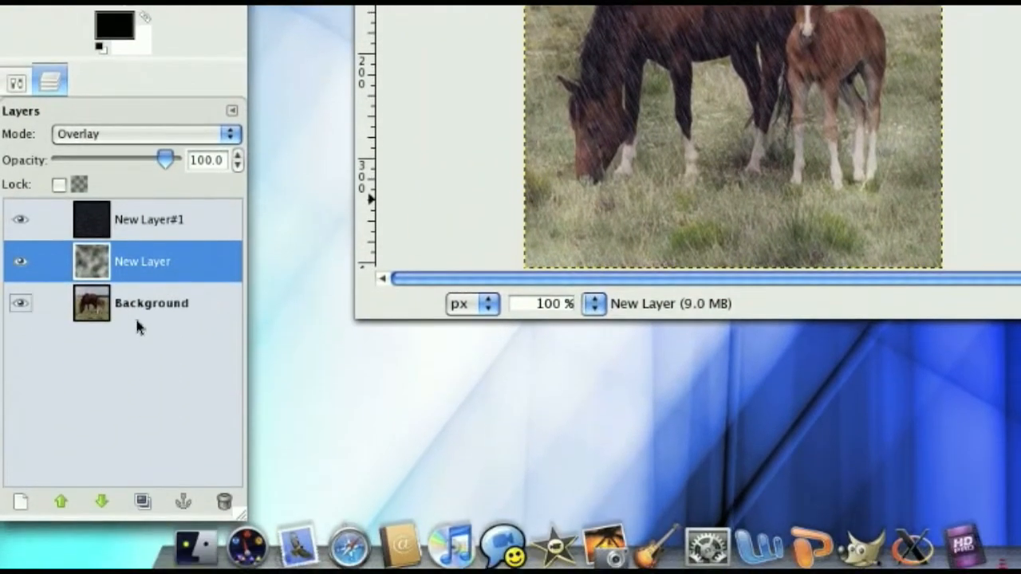
- Darken the Background layer with Brightness-Contrast by setting the brightness to -38
click(138, 297)
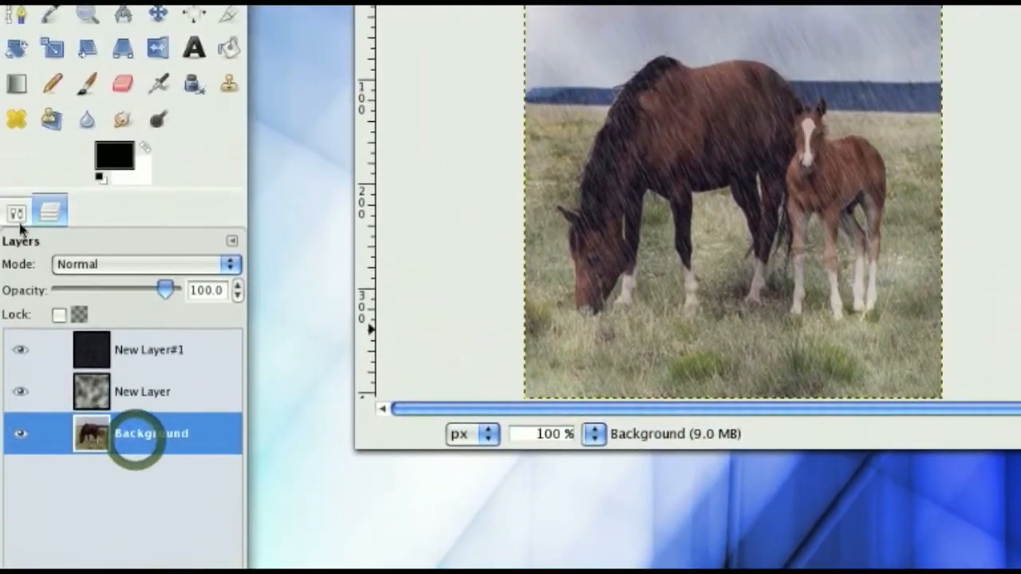
click(16, 67)
click(49, 275)
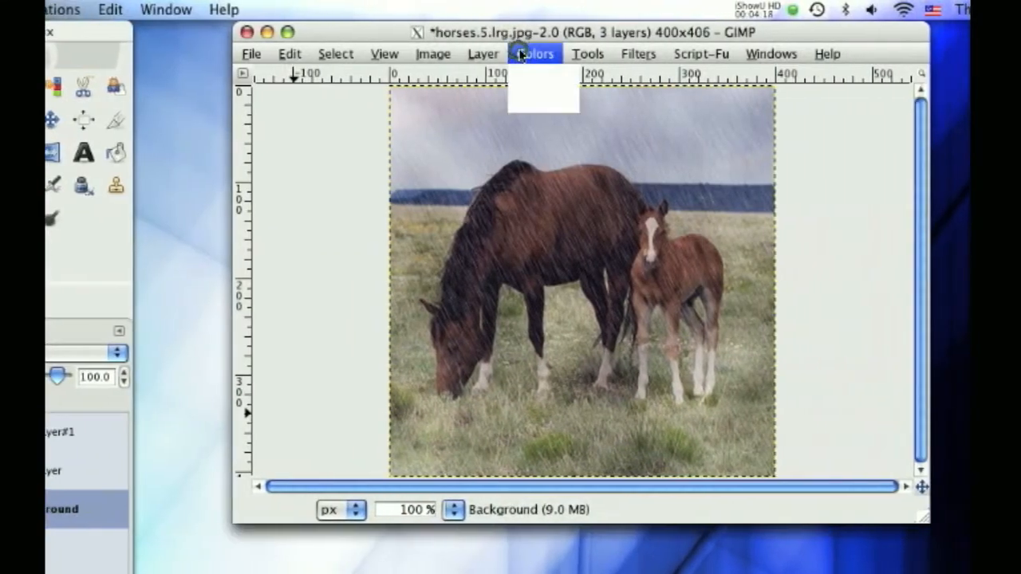
click(562, 54)
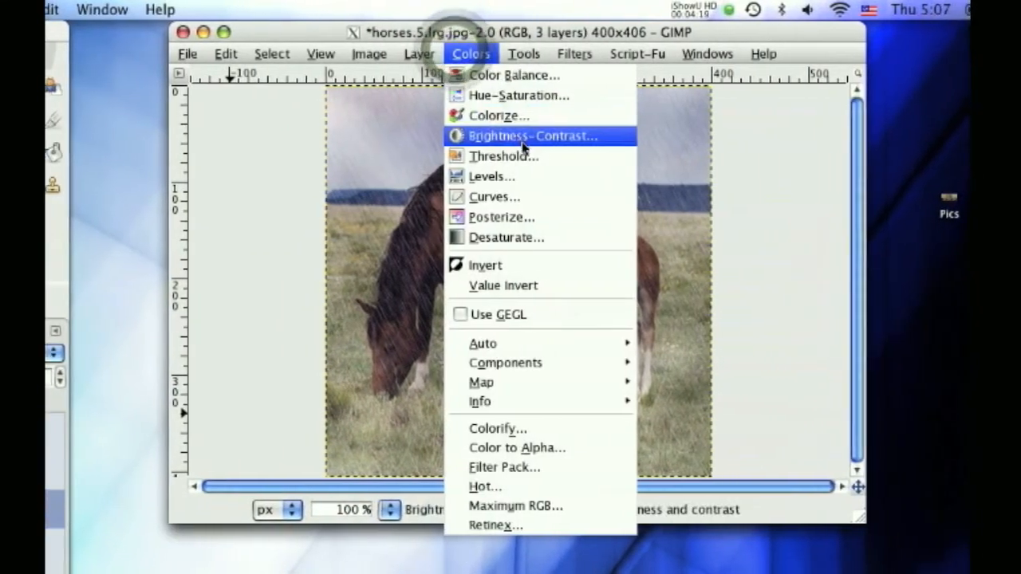
click(522, 140)
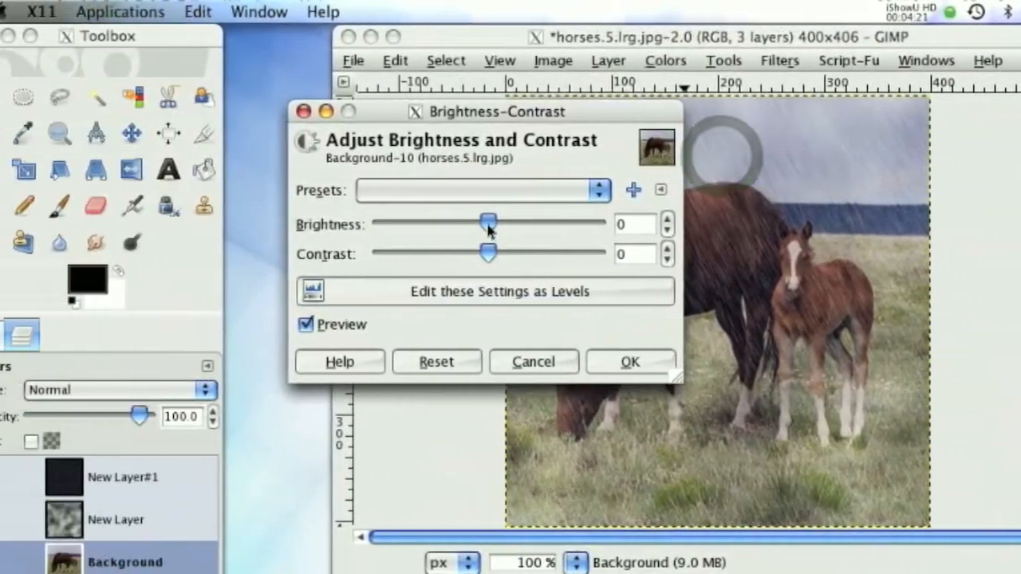
drag(489, 229, 477, 229)
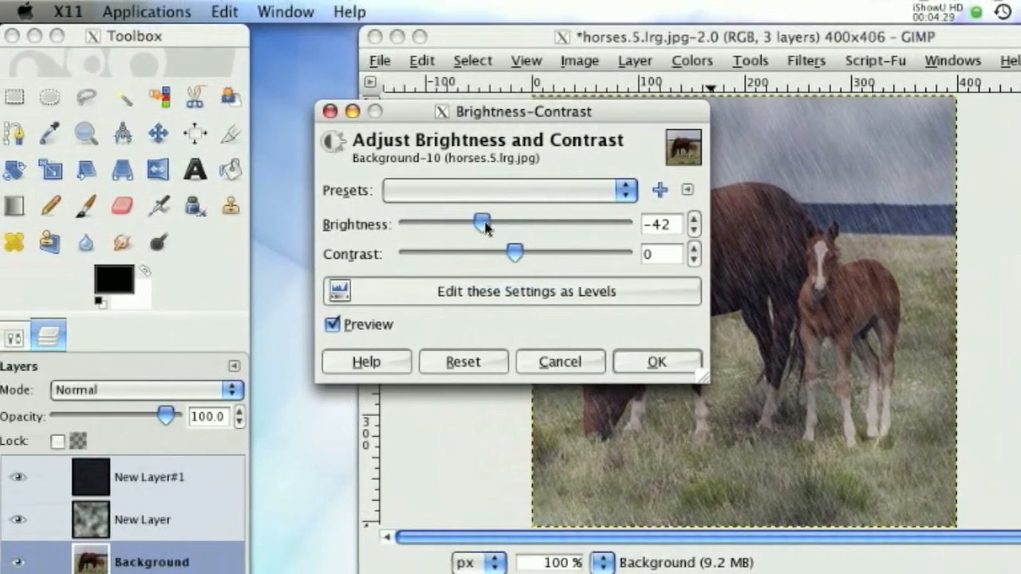
drag(485, 227, 489, 227)
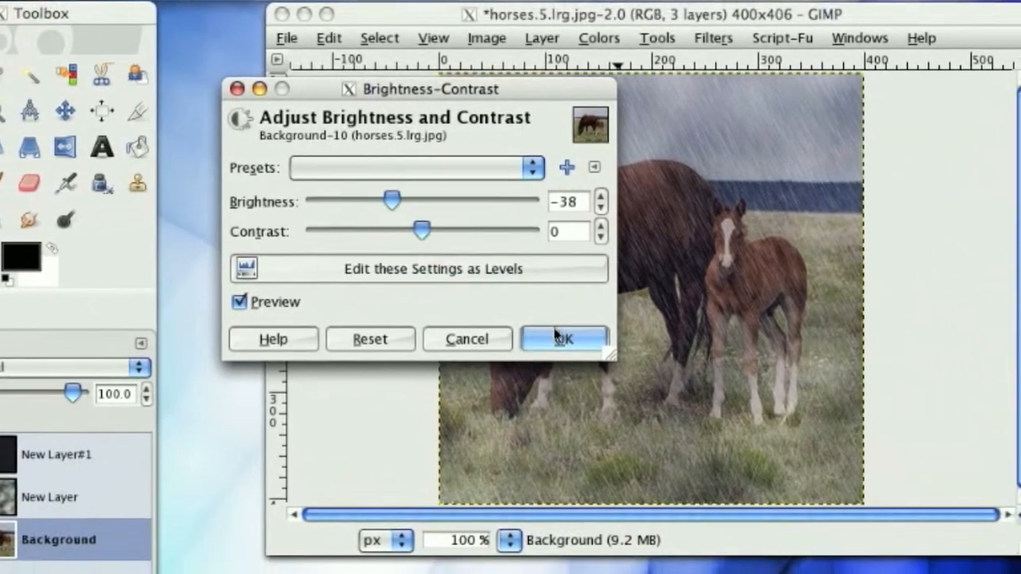
click(658, 361)
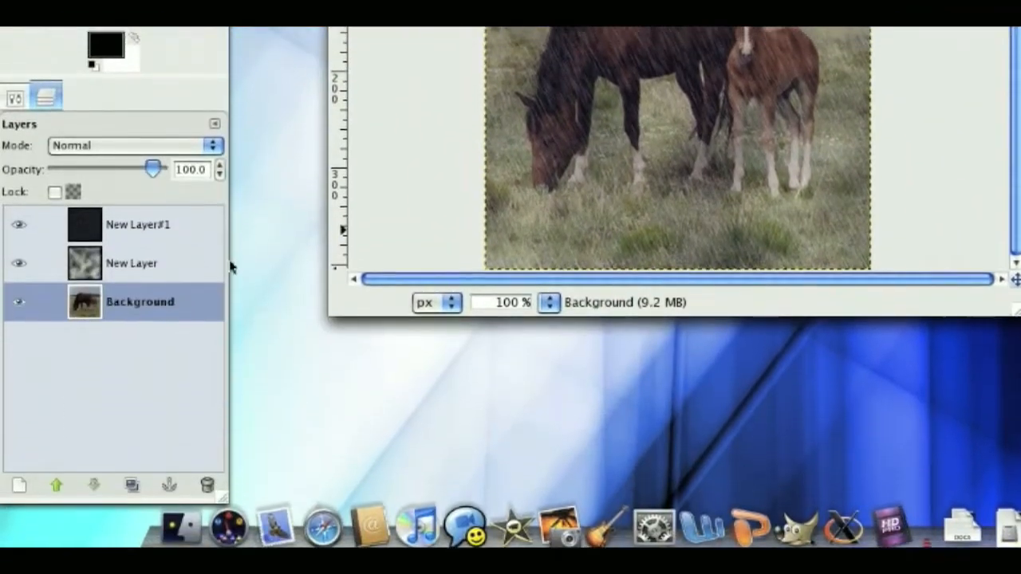
- Change the foreground color to the very dark gray 1b1b1b
click(14, 96)
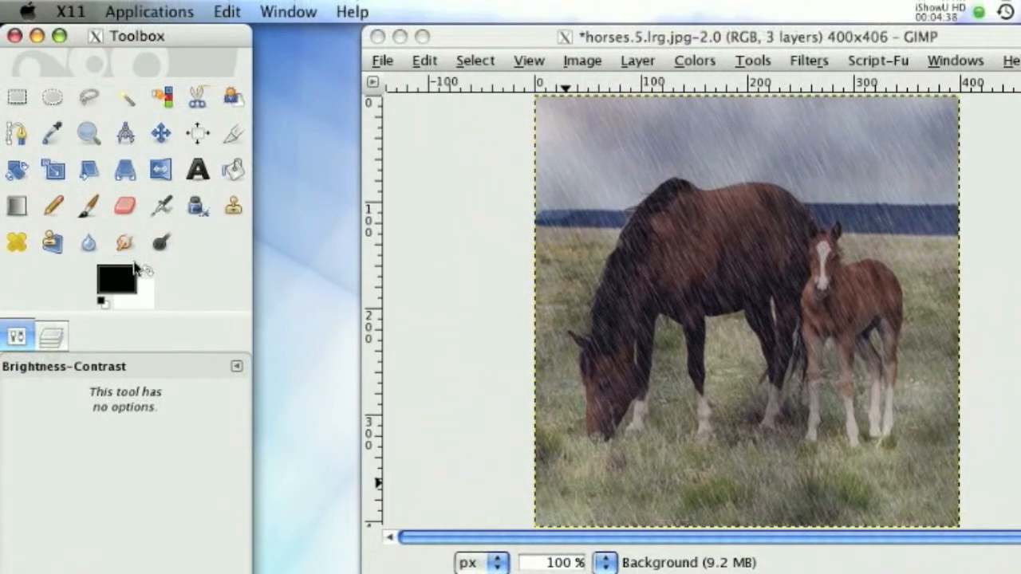
click(134, 278)
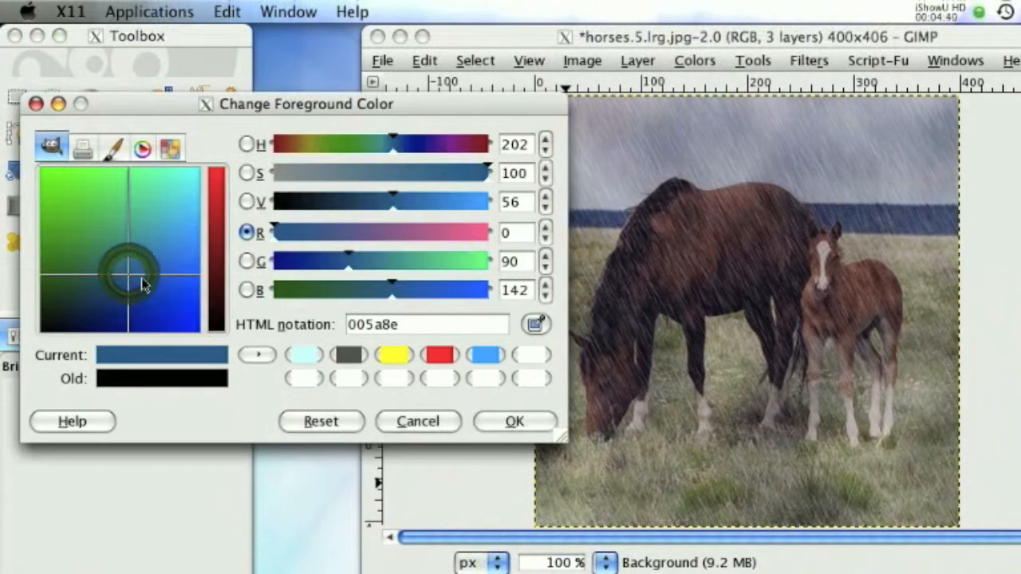
click(247, 144)
drag(147, 302, 86, 340)
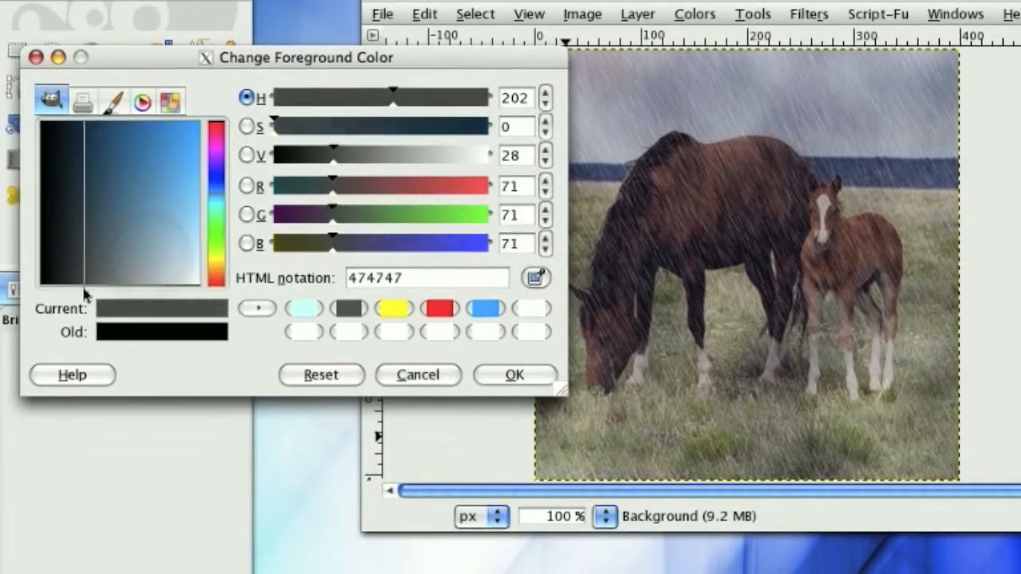
drag(85, 294, 57, 294)
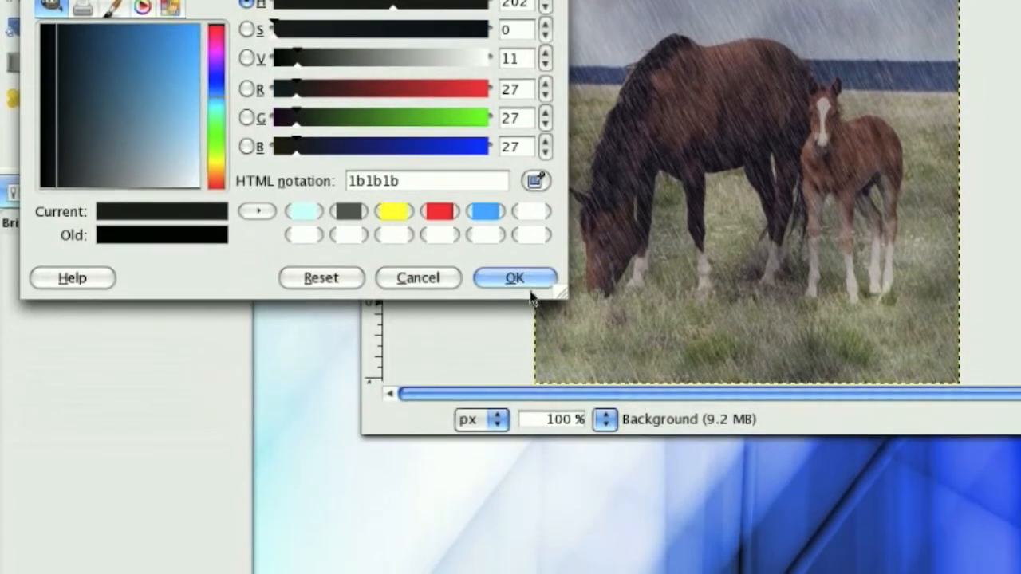
click(533, 372)
- Choose the Paintbrush with an elongated dark cloud brush at scale 0.16 and stamp clouds along the upper sky of the Background layer
click(48, 230)
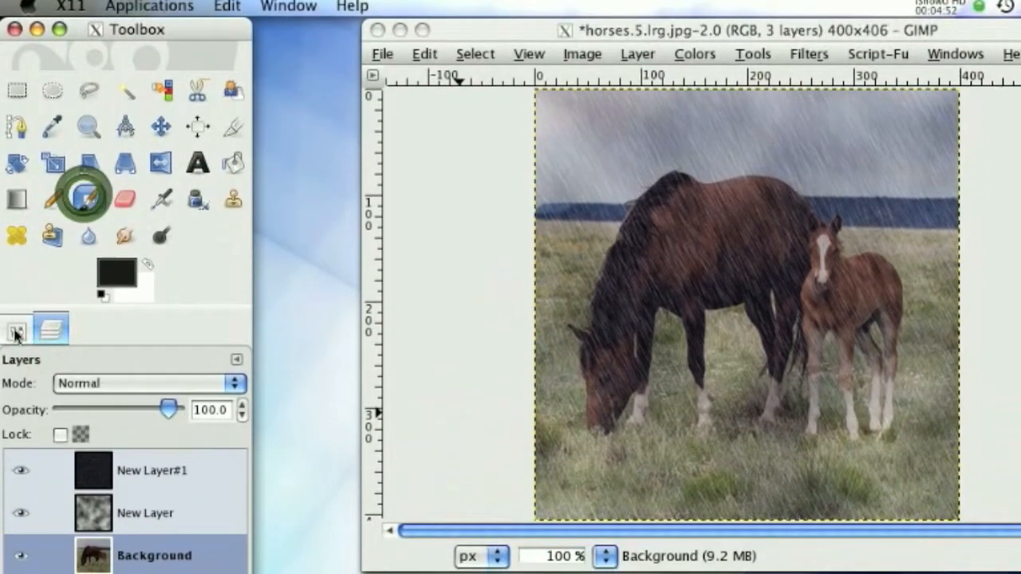
click(18, 337)
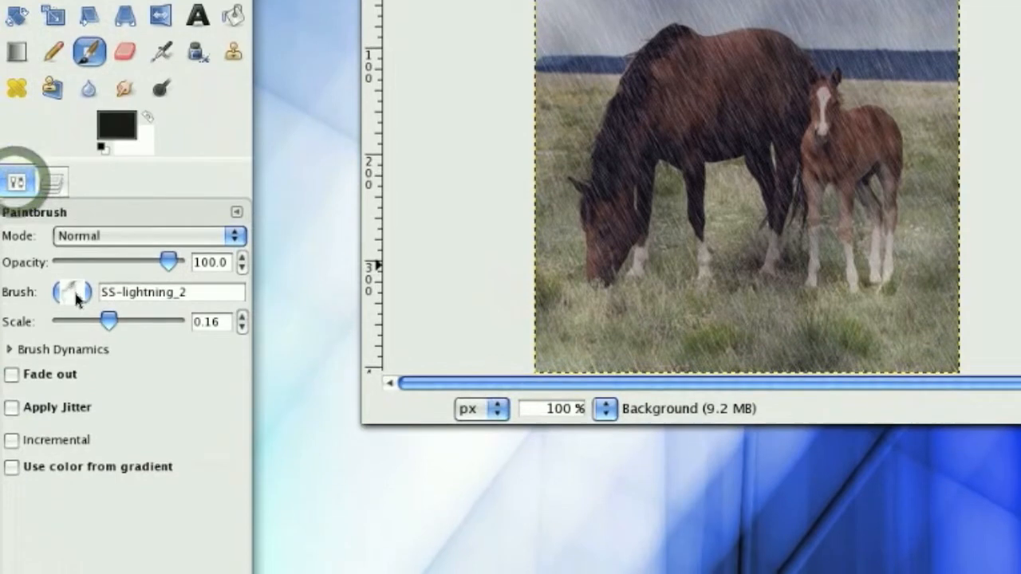
click(76, 295)
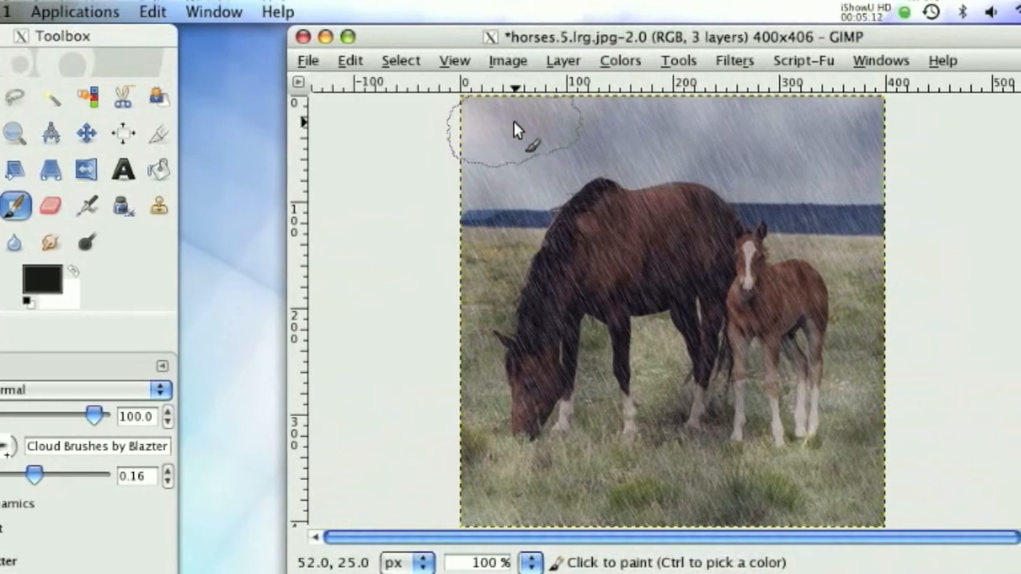
click(516, 124)
click(596, 126)
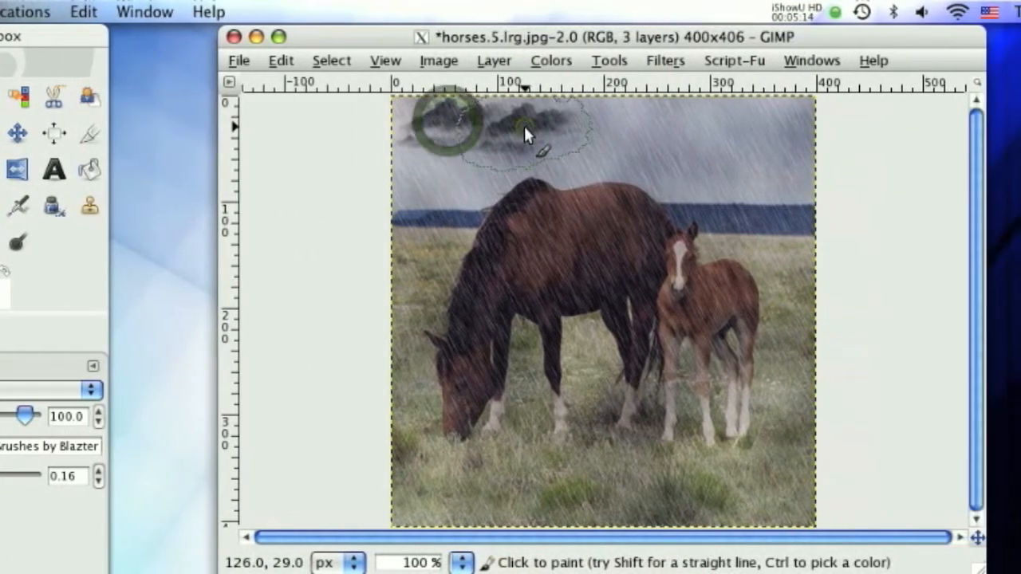
click(600, 115)
click(534, 110)
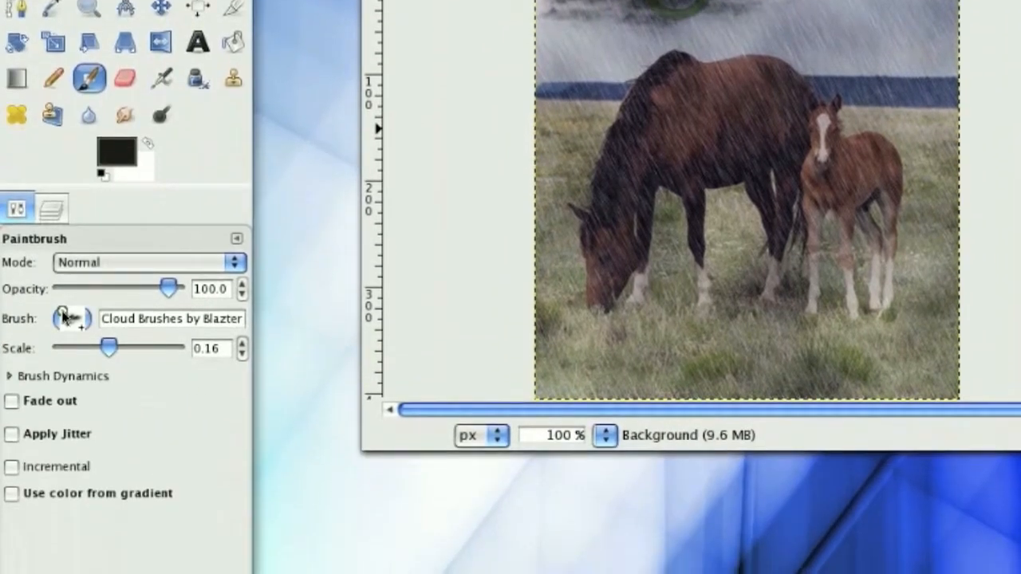
- Switch to a denser, rounder cloud brush and stamp more dark clouds across the whole width of the upper sky
click(70, 380)
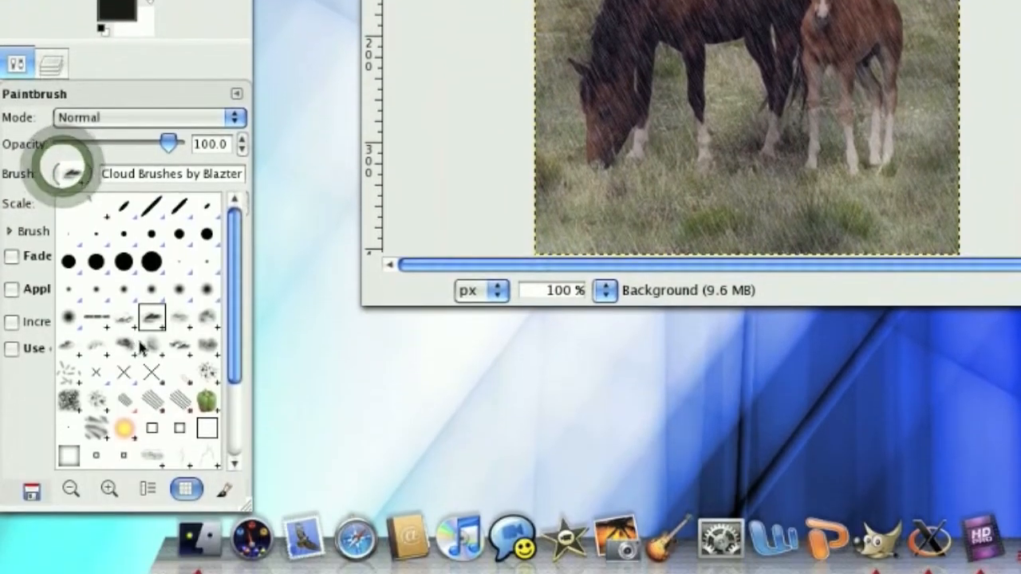
click(137, 345)
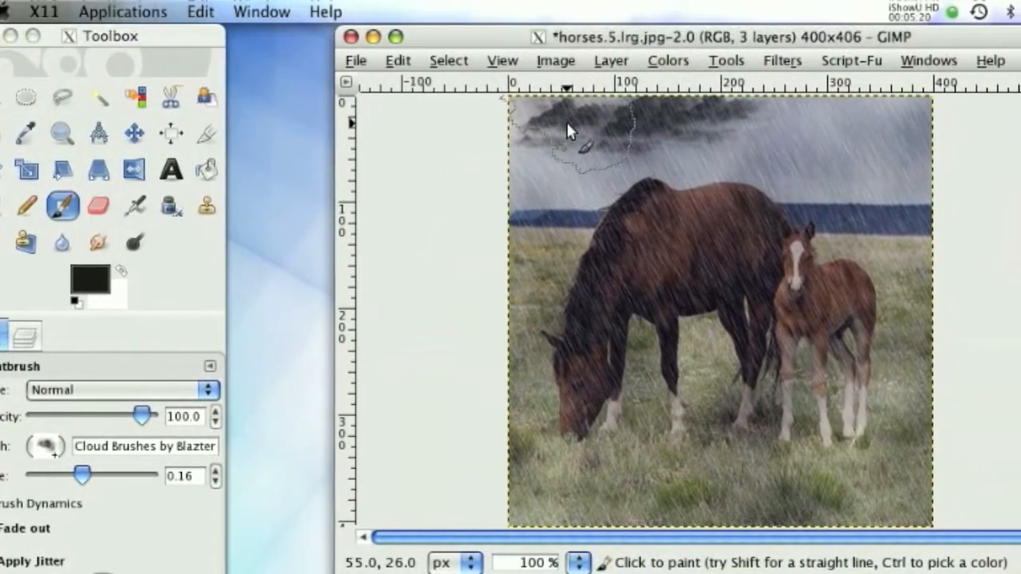
click(567, 123)
click(895, 145)
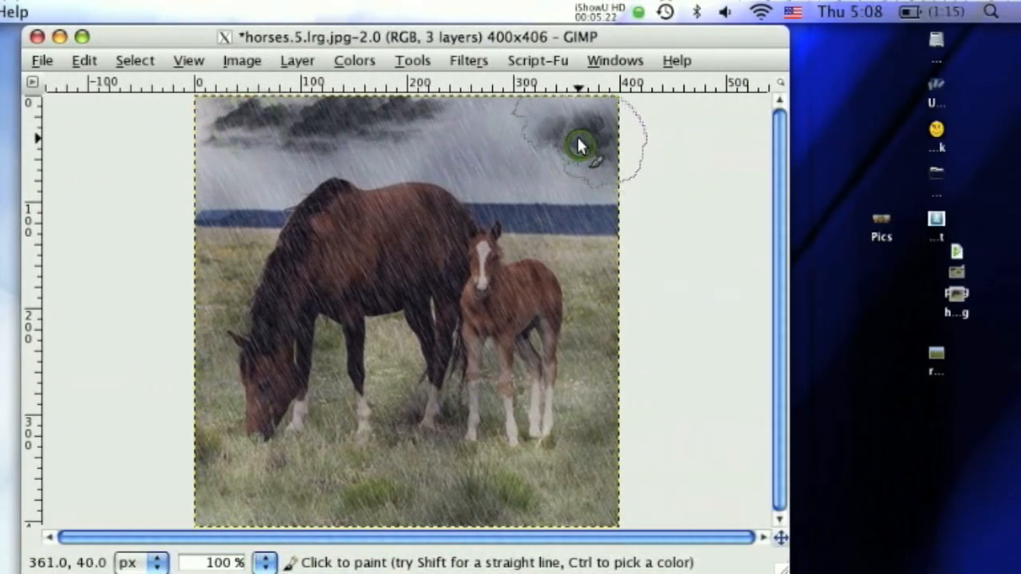
click(481, 128)
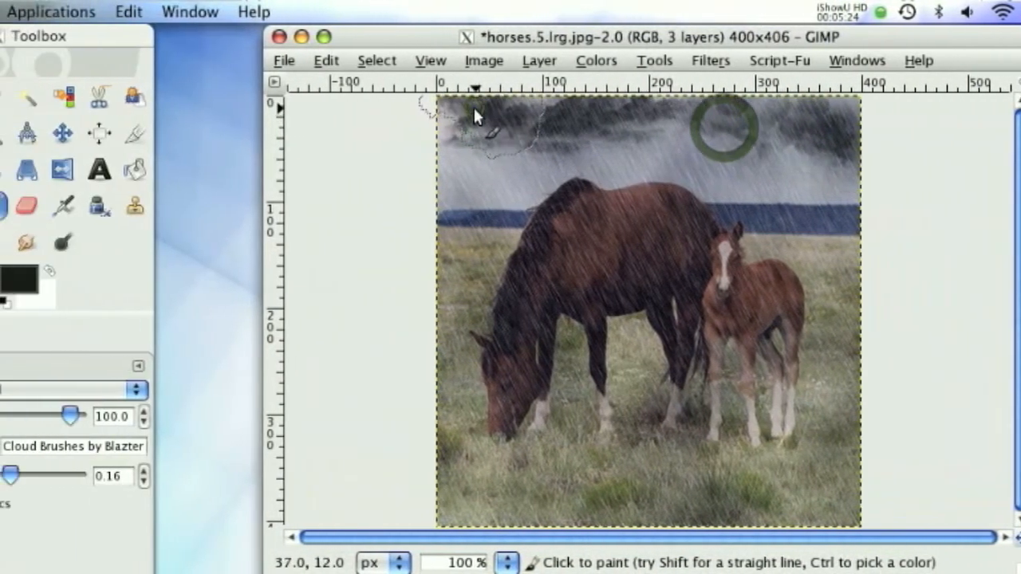
click(381, 108)
click(369, 128)
click(474, 105)
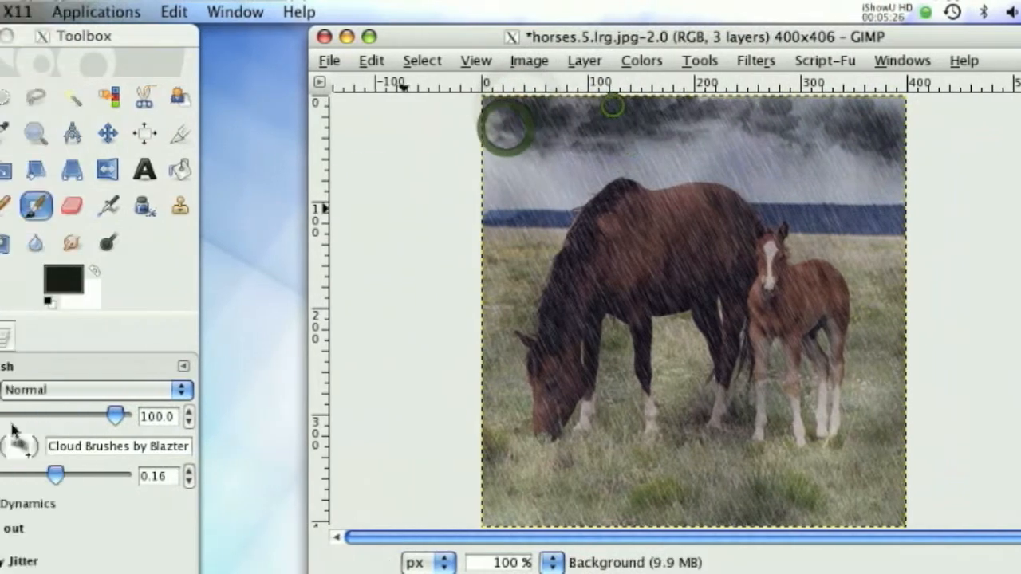
- Switch to a wider, broken cloud brush and fill remaining gaps in the dark cloud band along the sky's upper edge
click(9, 411)
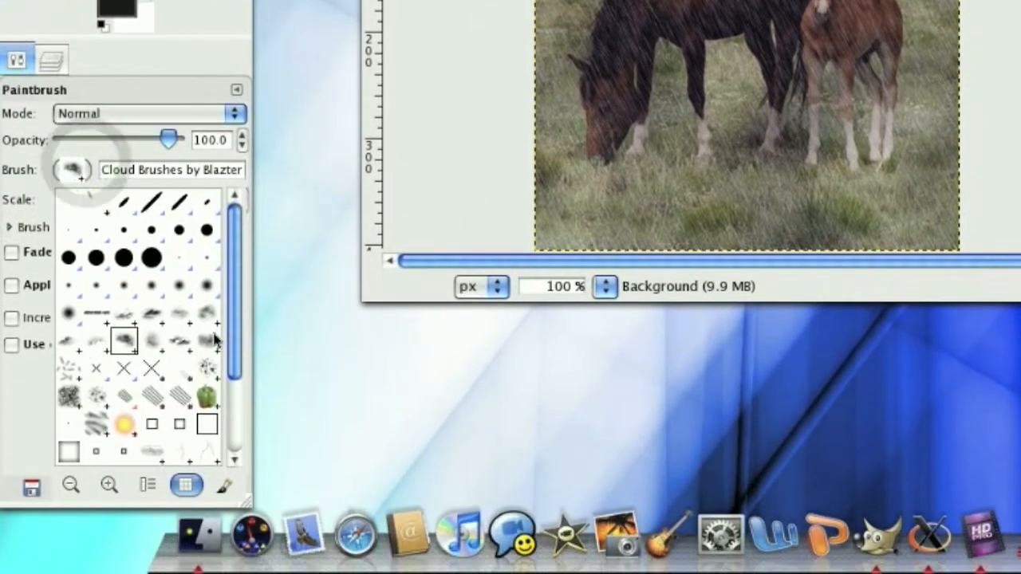
click(176, 340)
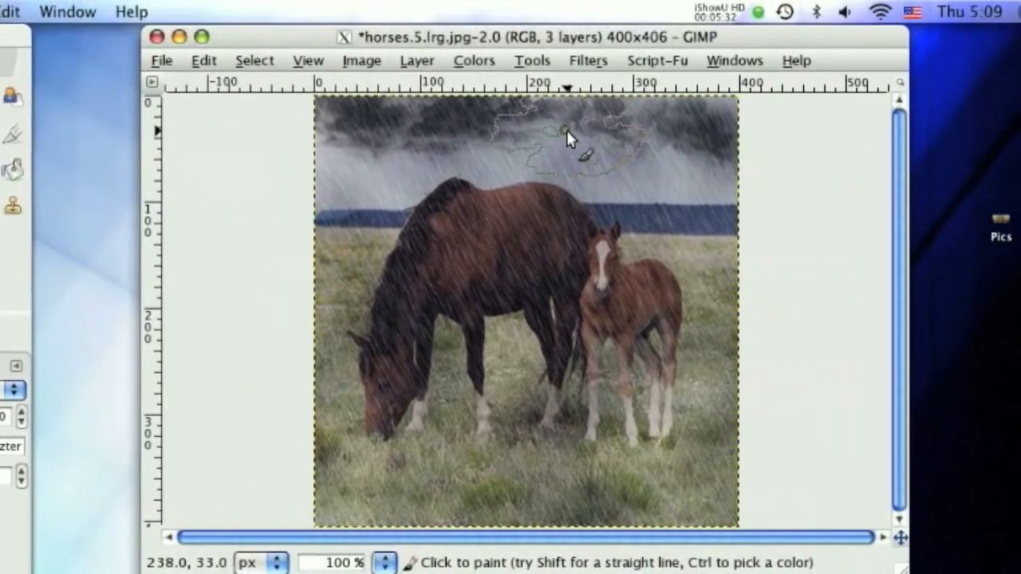
click(551, 130)
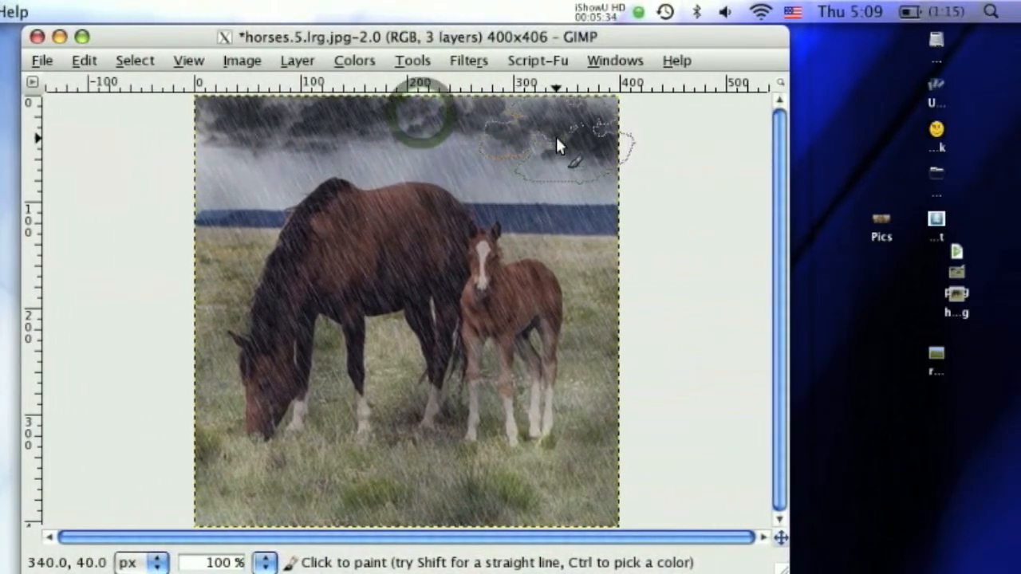
click(642, 140)
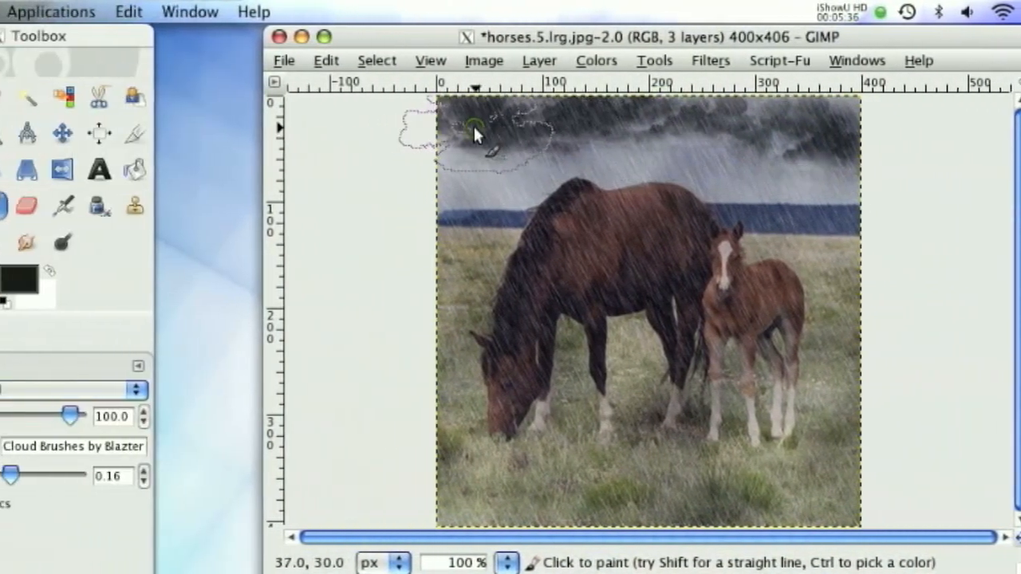
click(230, 128)
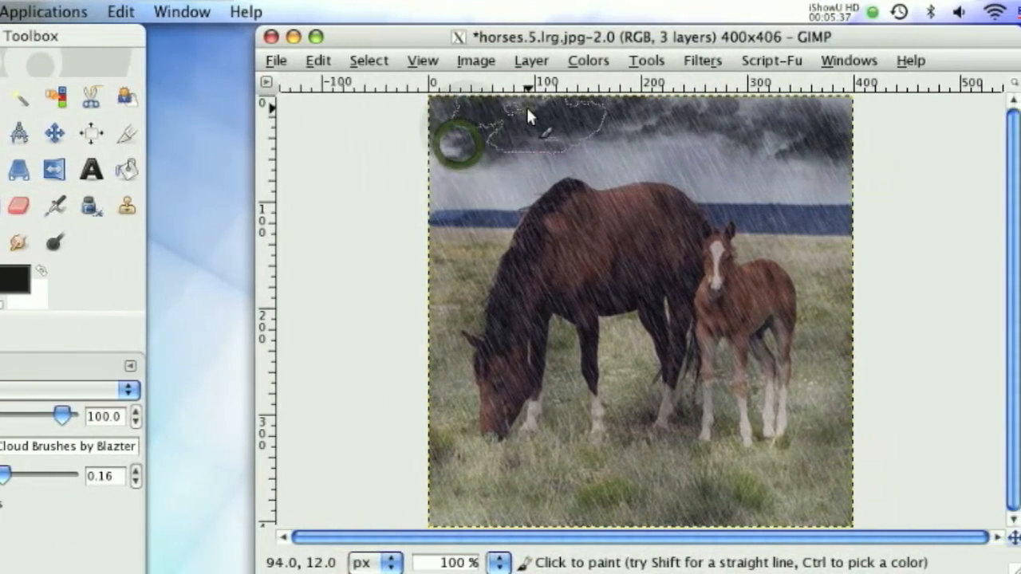
click(564, 110)
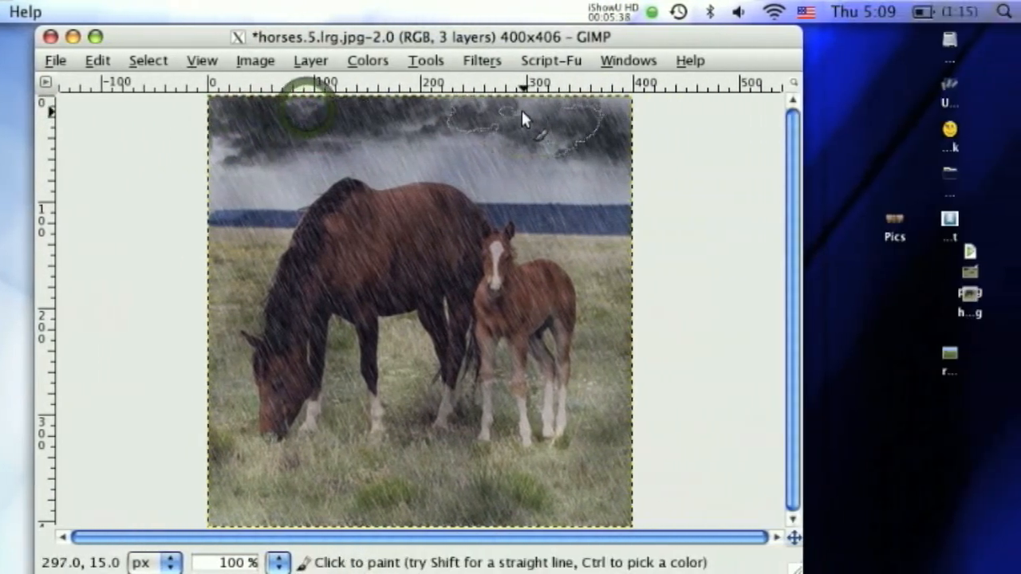
click(526, 104)
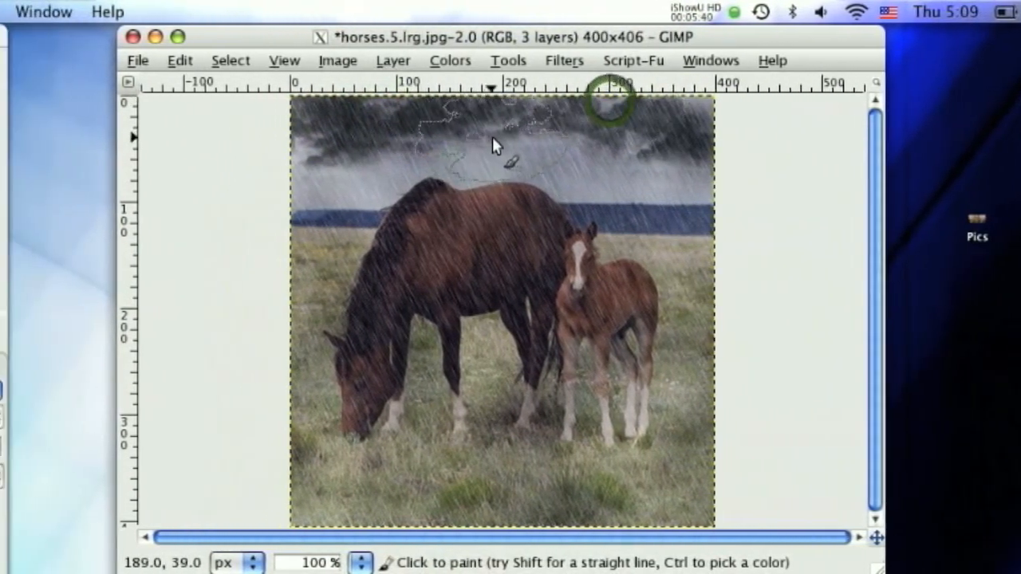
- Stamp more dark clouds with the same brush toward the middle and far right of the upper sky
click(503, 130)
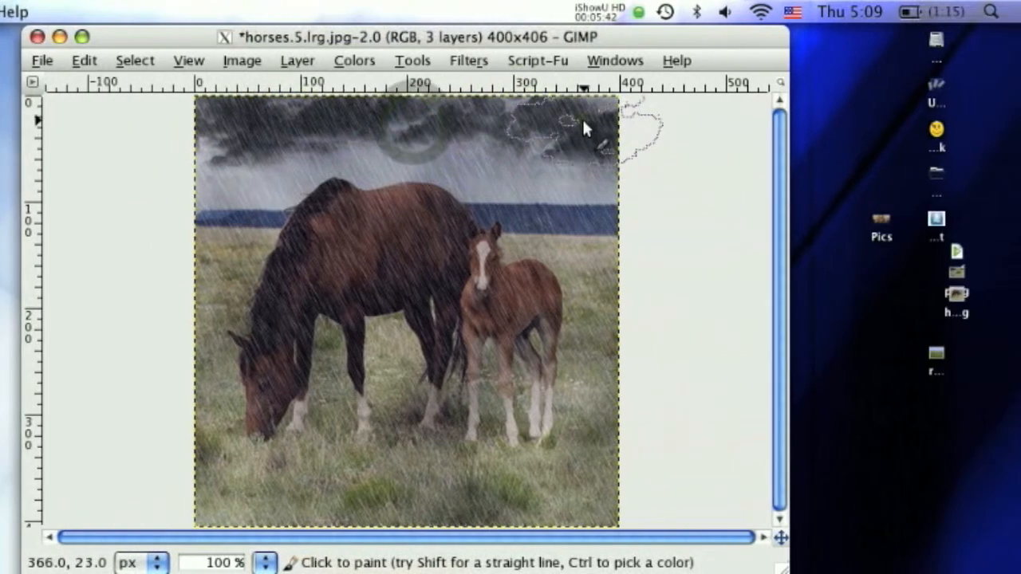
click(583, 121)
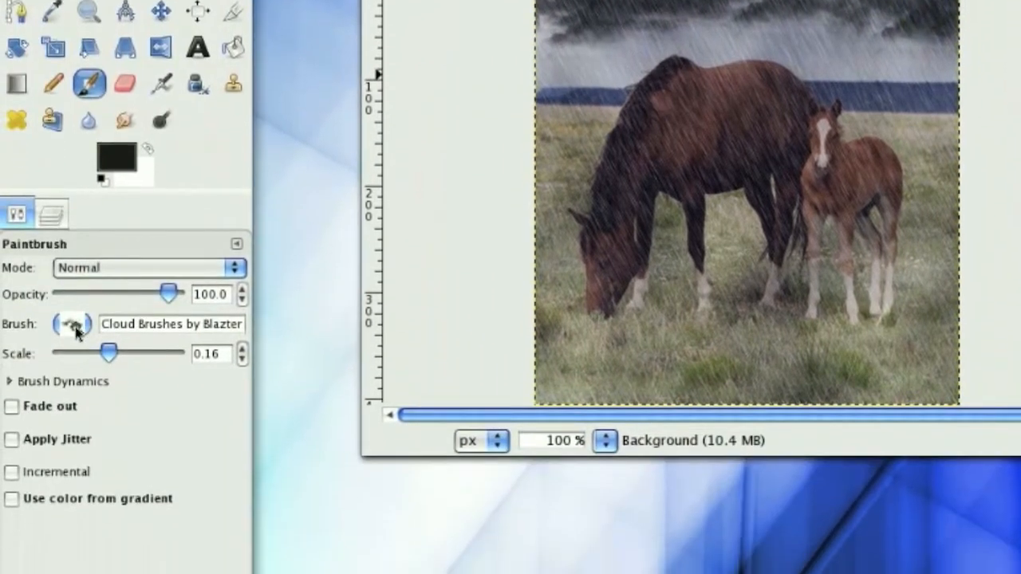
- Stamp a pale cyan c6fffd lightning bolt in the sky above the foal using the SS-lightning_17 brush at scale 0.18
click(74, 326)
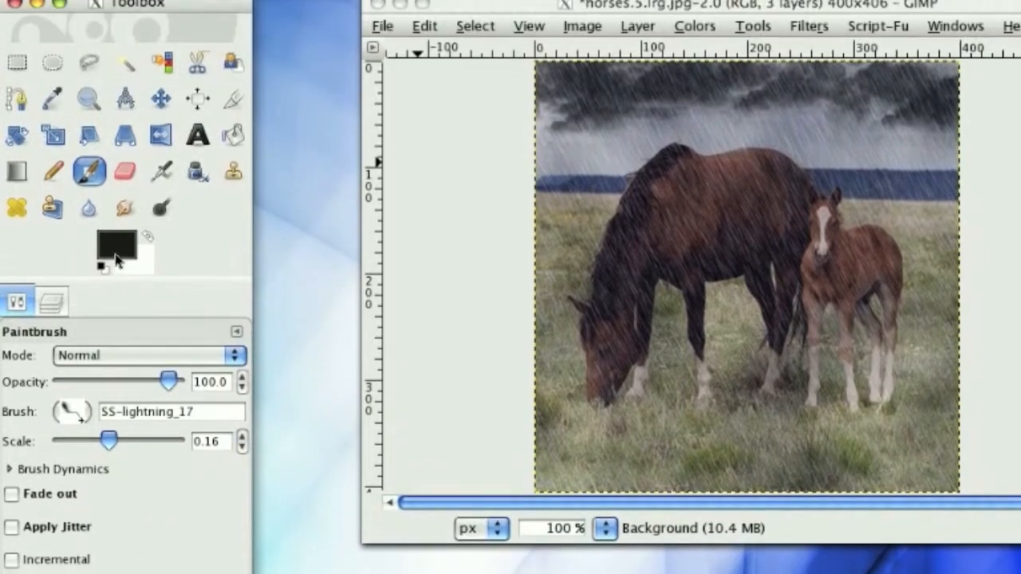
click(116, 124)
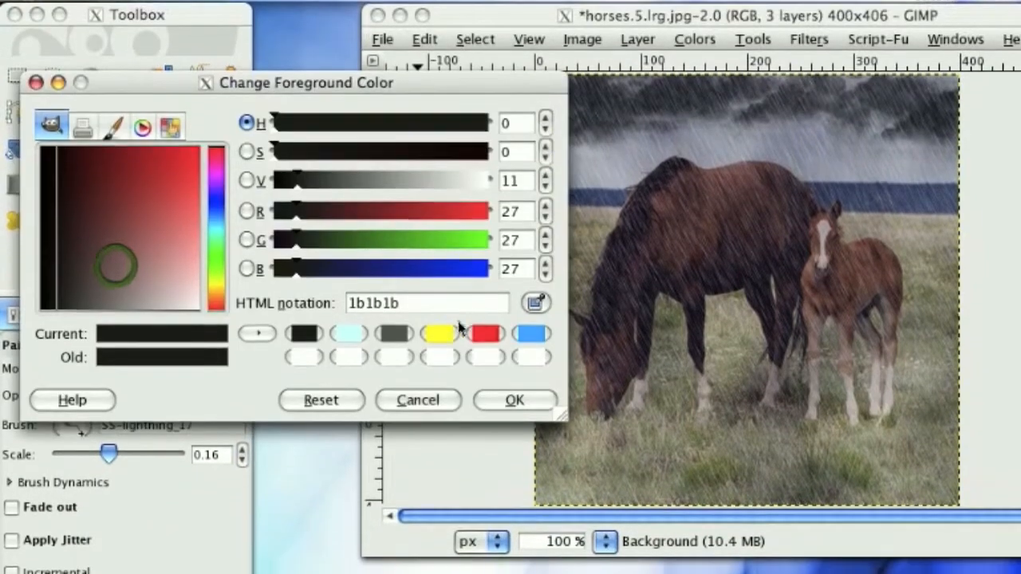
click(446, 304)
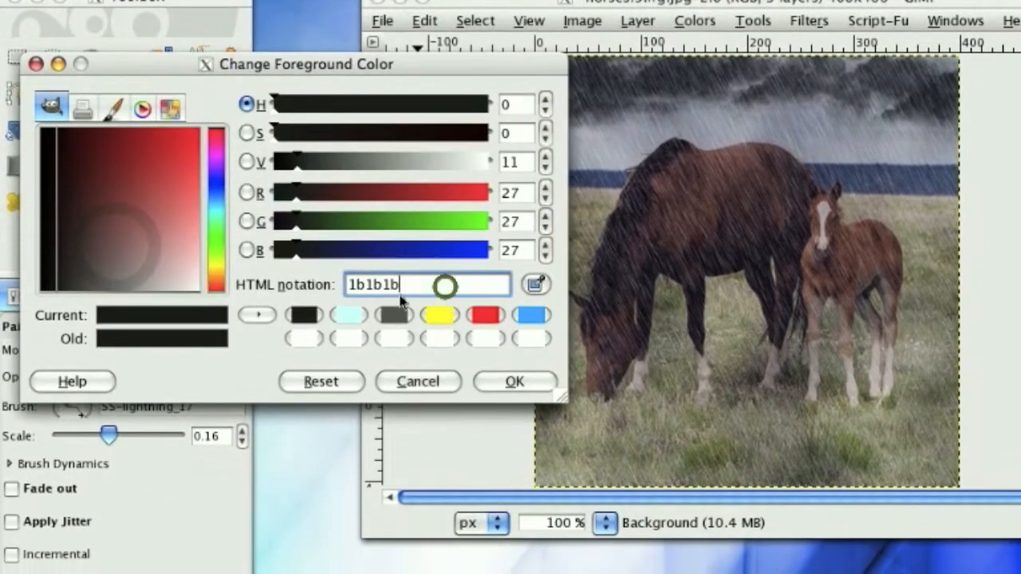
click(351, 315)
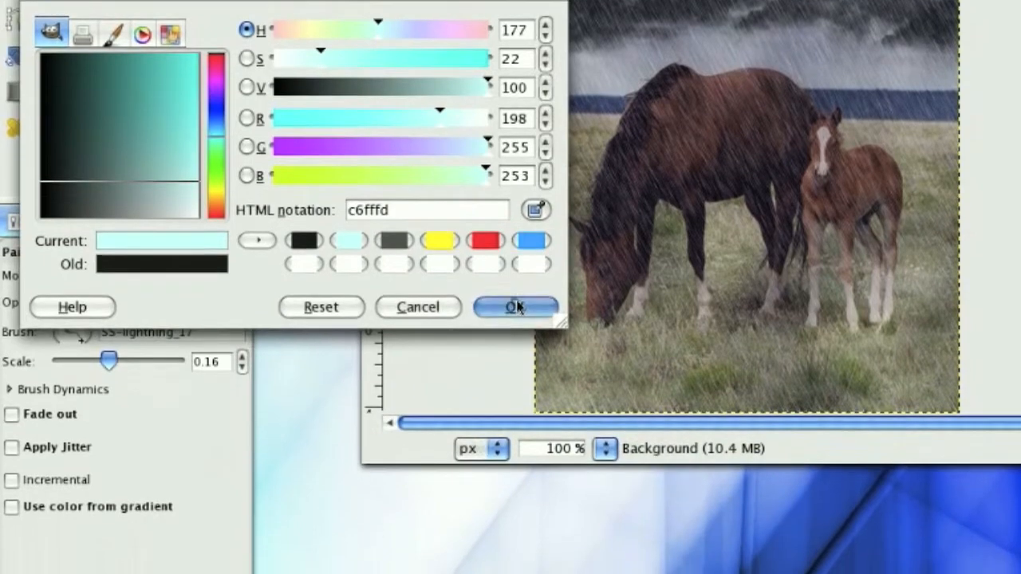
click(517, 307)
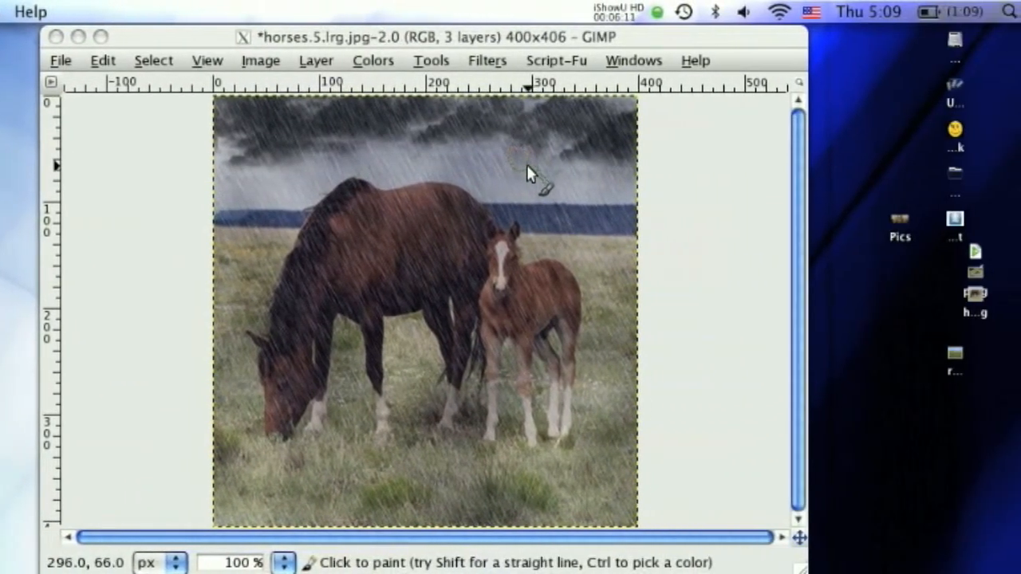
click(527, 159)
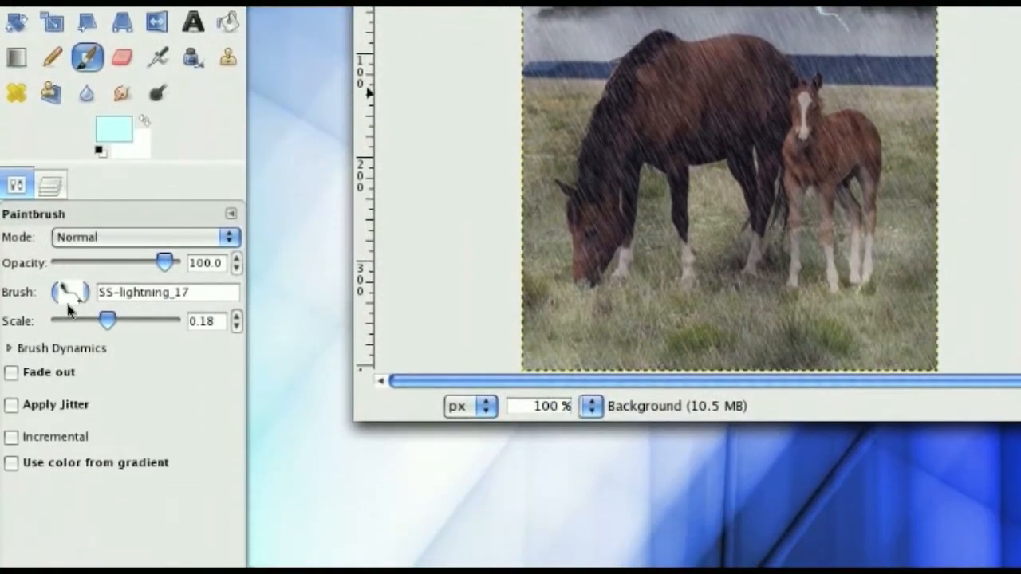
- Stamp SS-lightning_16 bolts at scale 0.07, one in the far left sky and one joined to the bolt above the foal
click(67, 291)
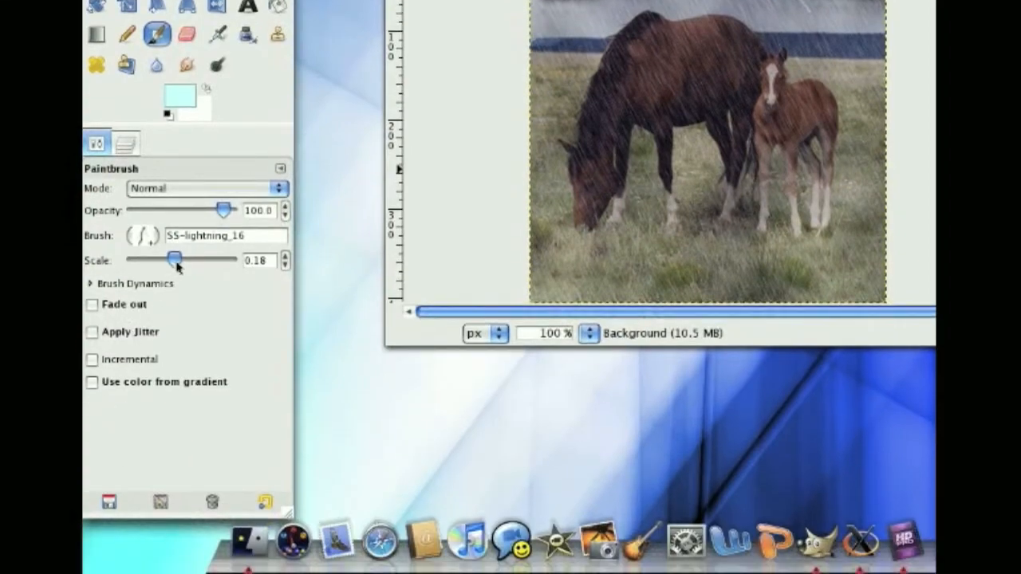
click(285, 266)
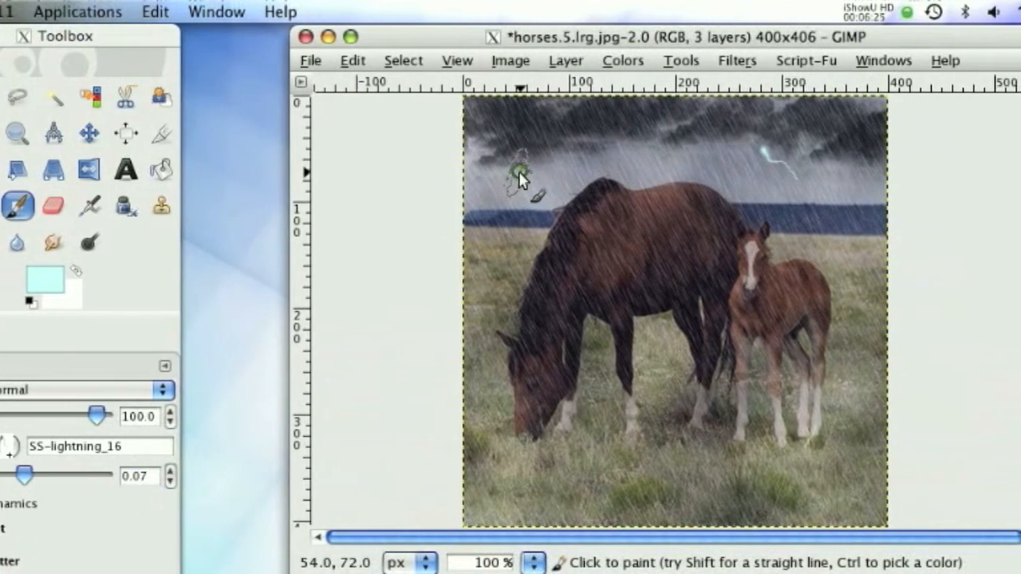
click(595, 68)
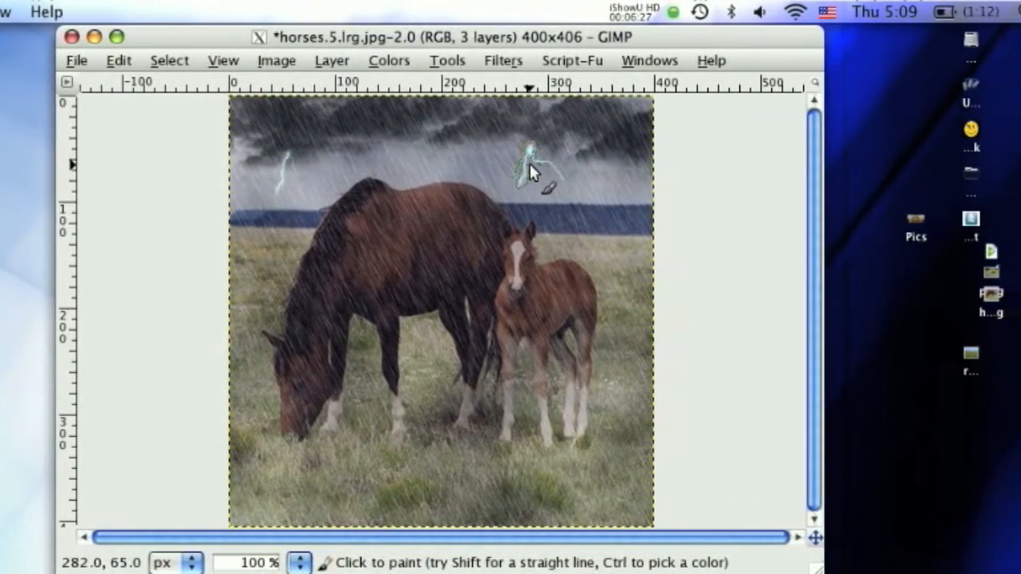
click(524, 167)
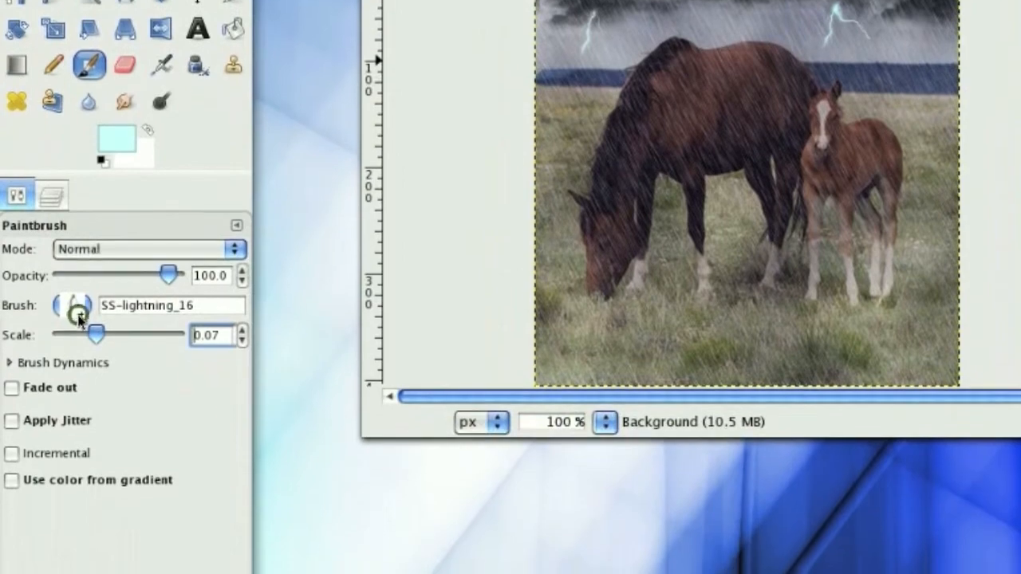
- Switch to the SS-lightning_2 brush at scale 0.12 and stamp small distant lightning in the middle of the sky
click(76, 379)
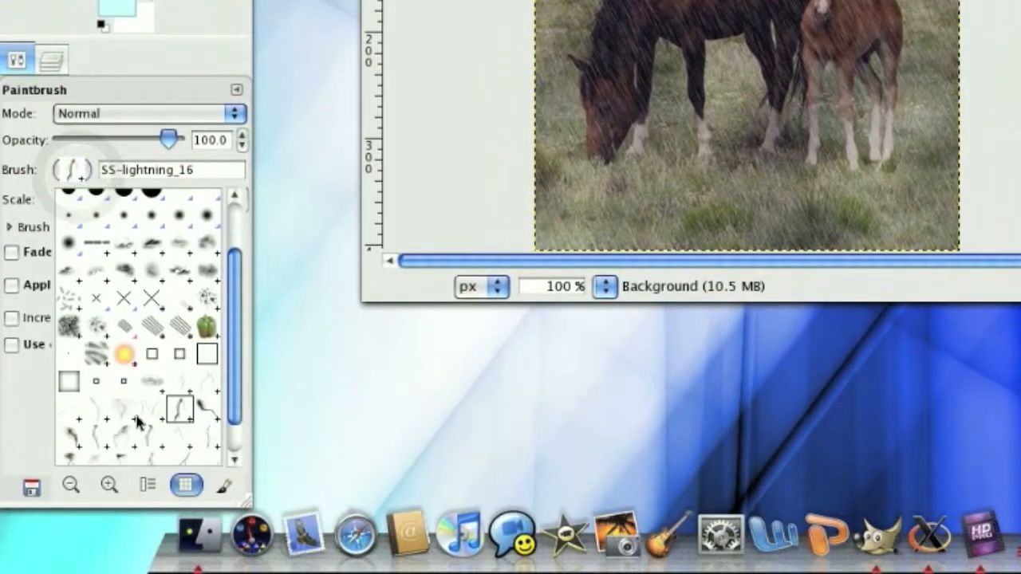
click(129, 437)
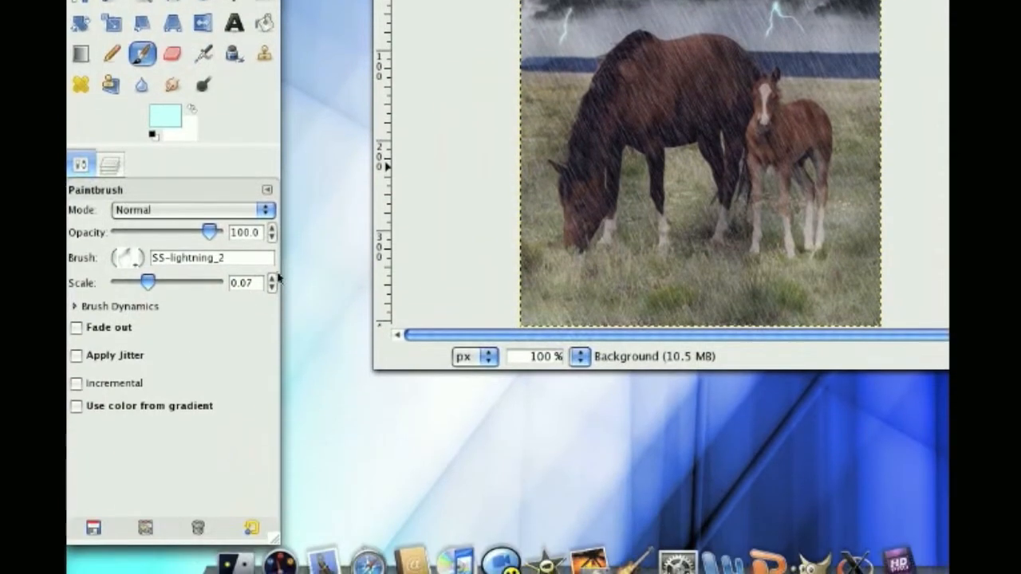
click(45, 463)
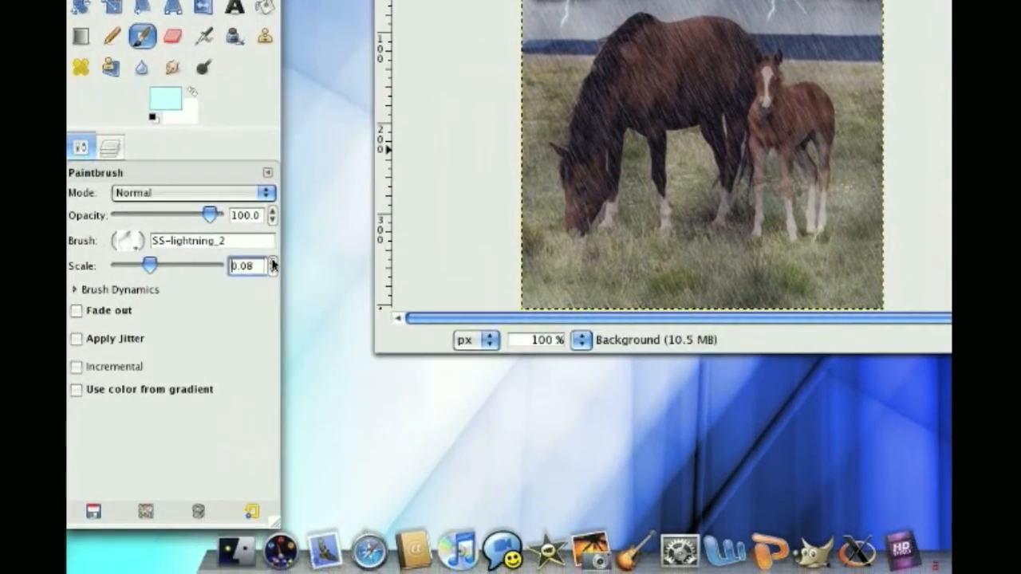
click(270, 252)
click(270, 257)
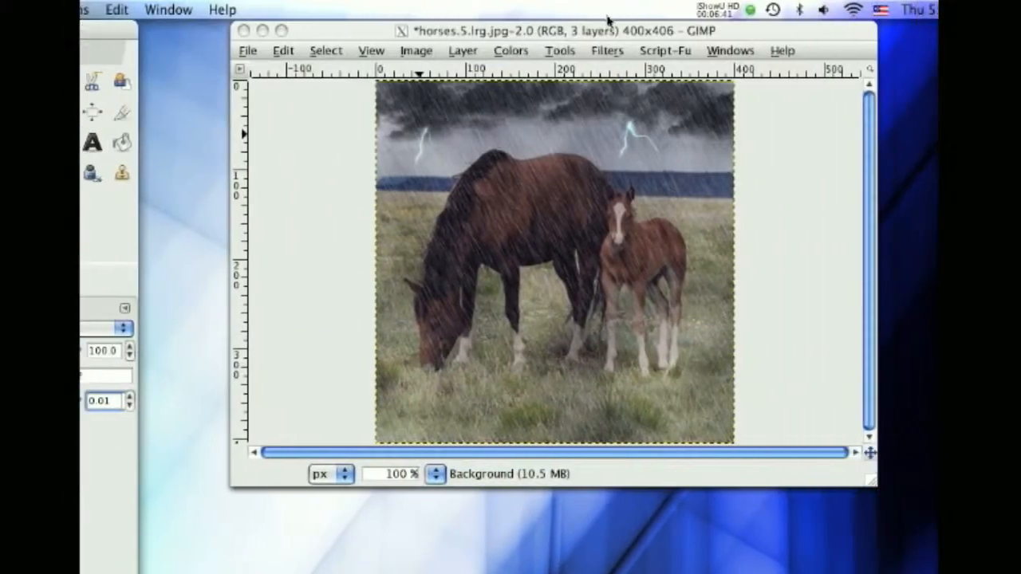
click(540, 30)
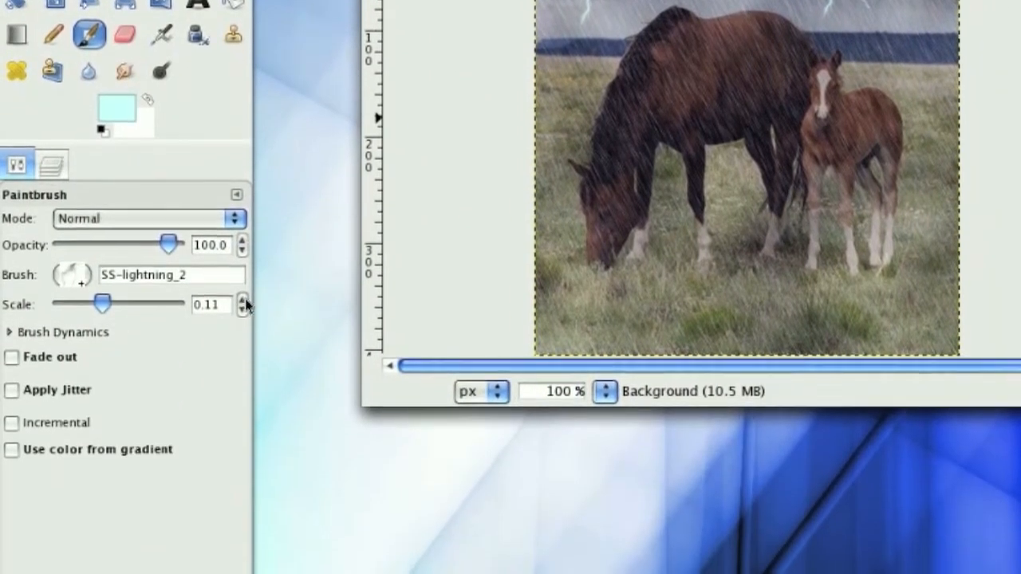
click(242, 346)
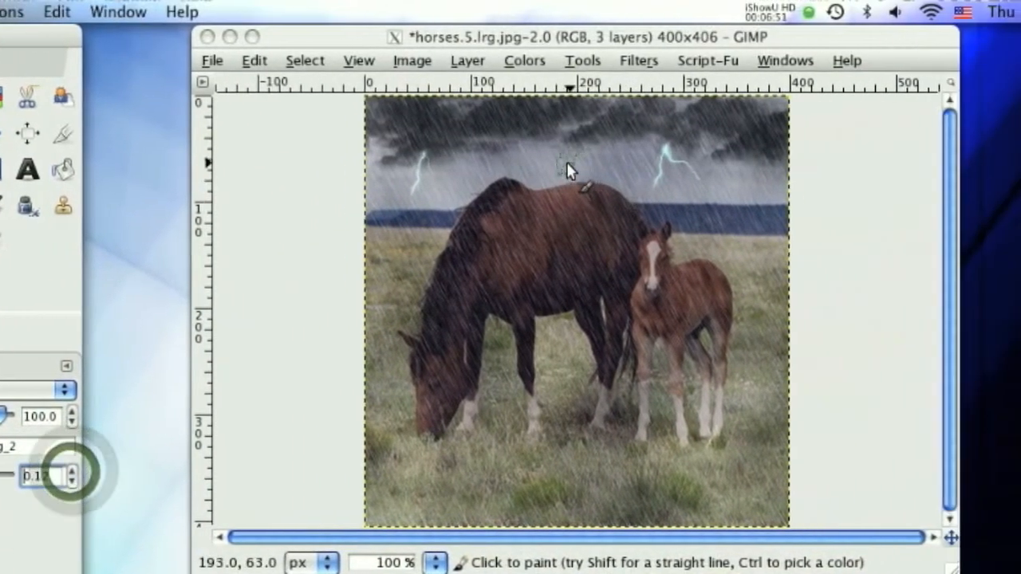
click(527, 163)
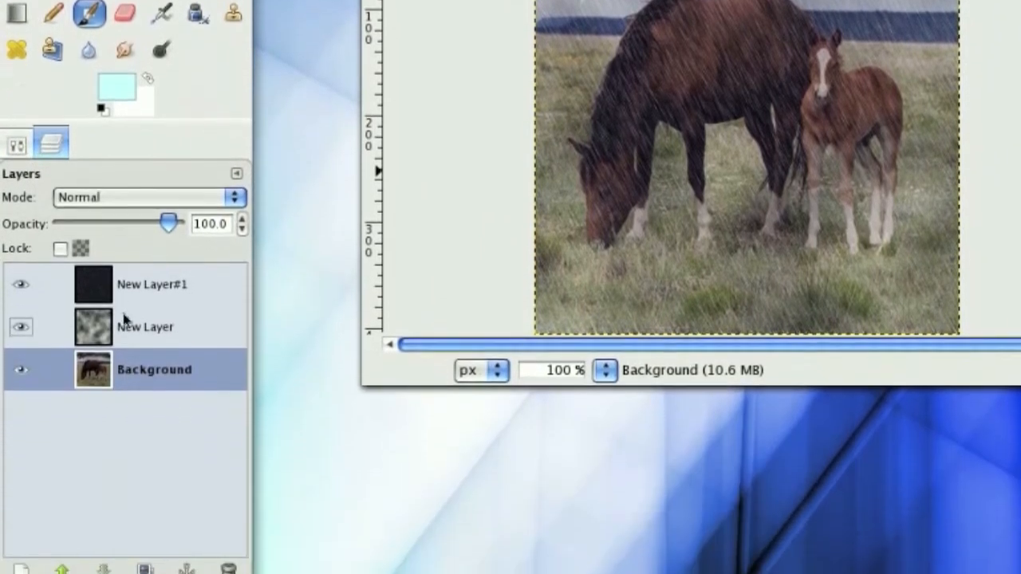
- Apply the IWarp filter to New Layer#1, swirling the rain along its upper edge in Swirl CCW mode
right_click(126, 292)
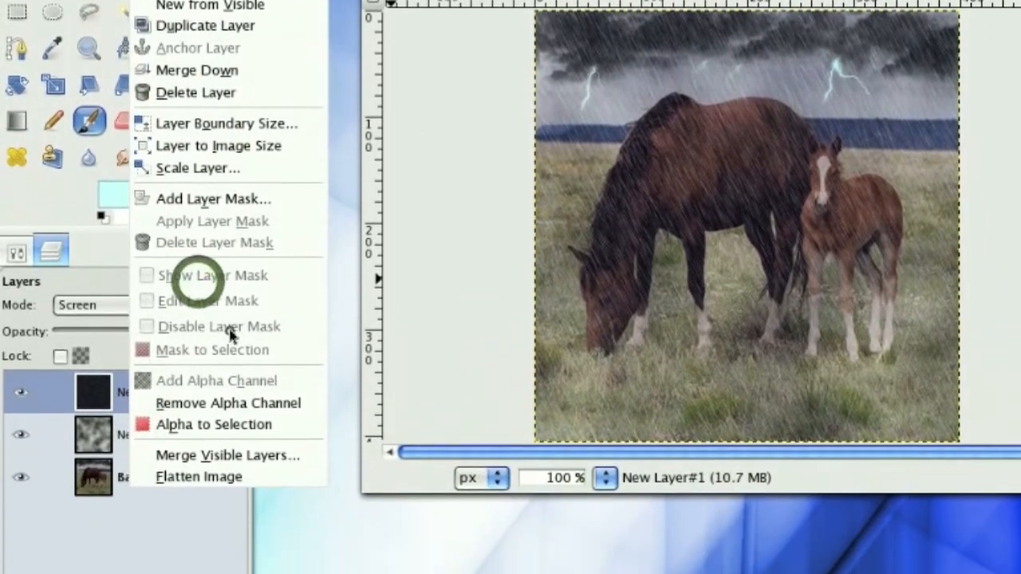
click(230, 379)
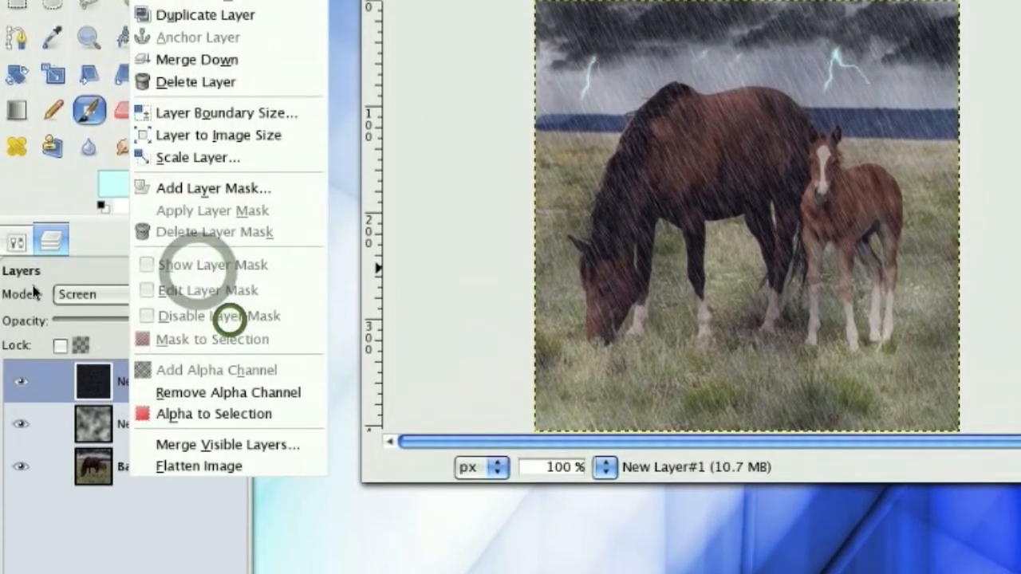
click(34, 344)
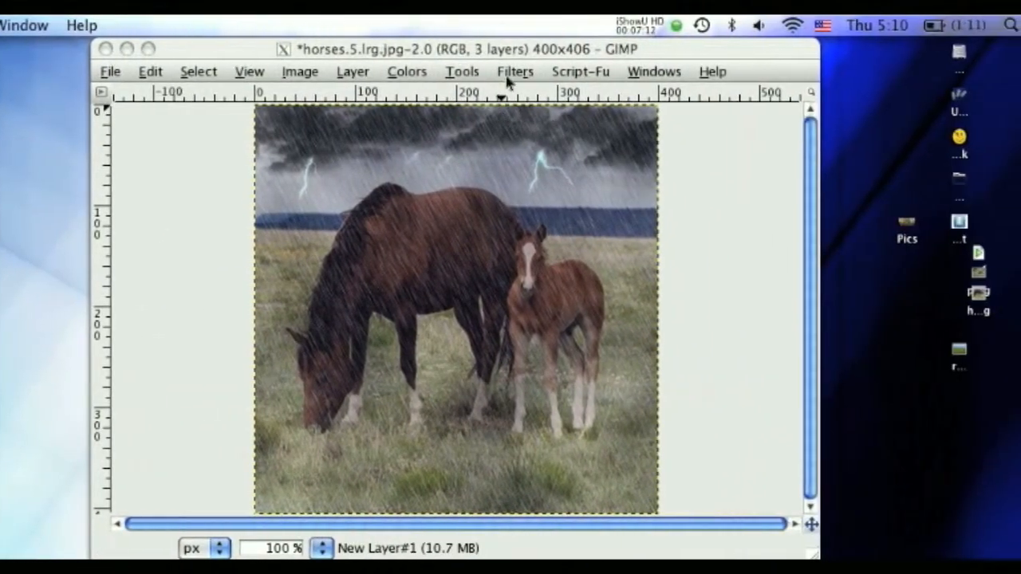
click(801, 13)
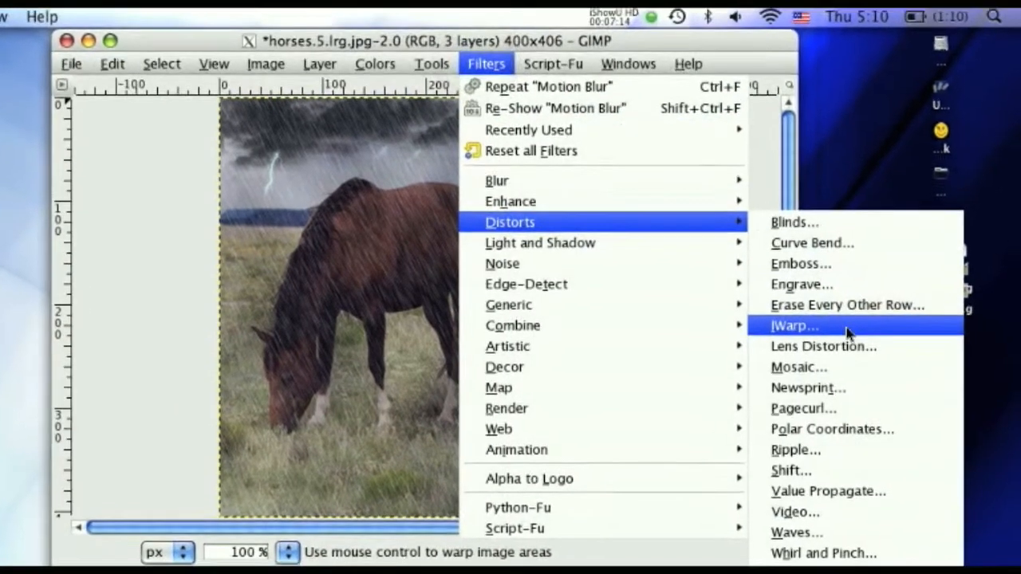
click(846, 329)
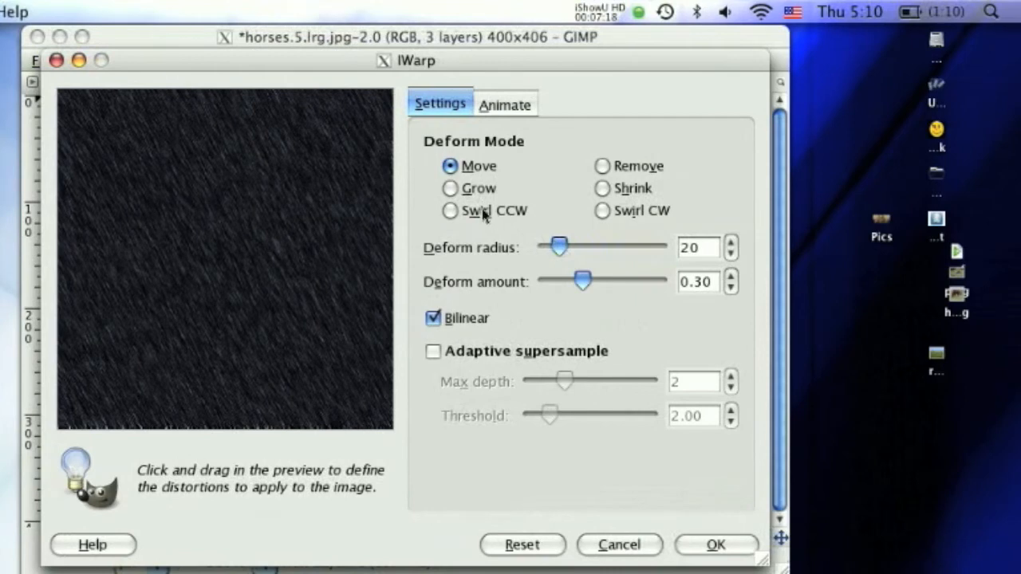
click(494, 212)
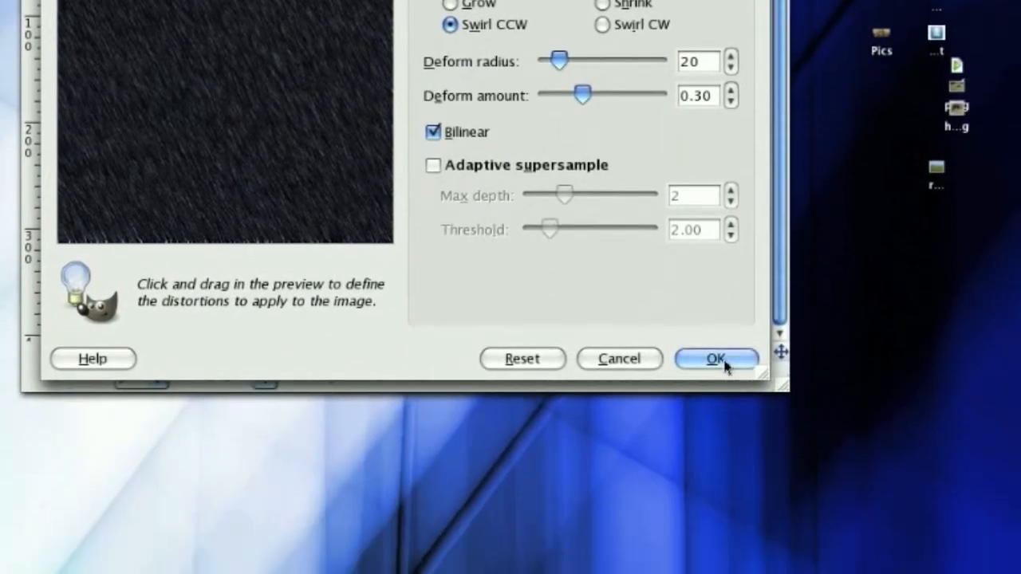
click(725, 359)
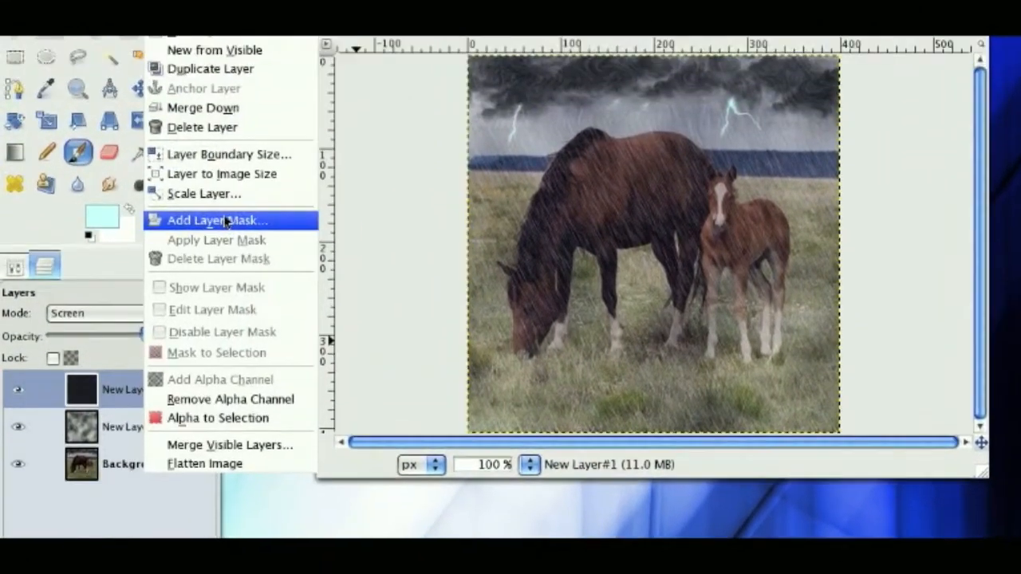
- Add a White (full opacity) layer mask to New Layer#1 and reset the foreground and background colors to black and white
click(214, 125)
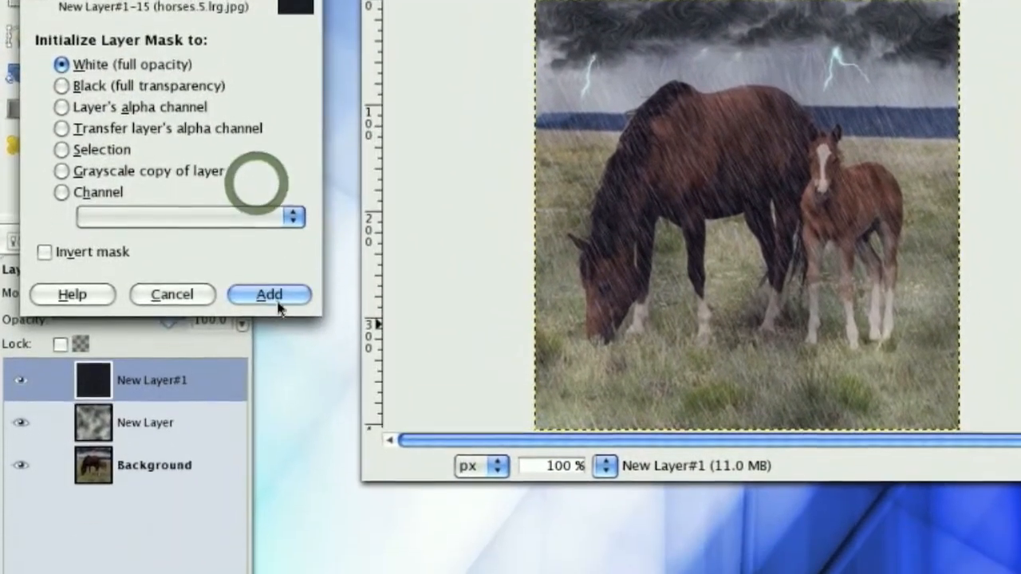
click(275, 296)
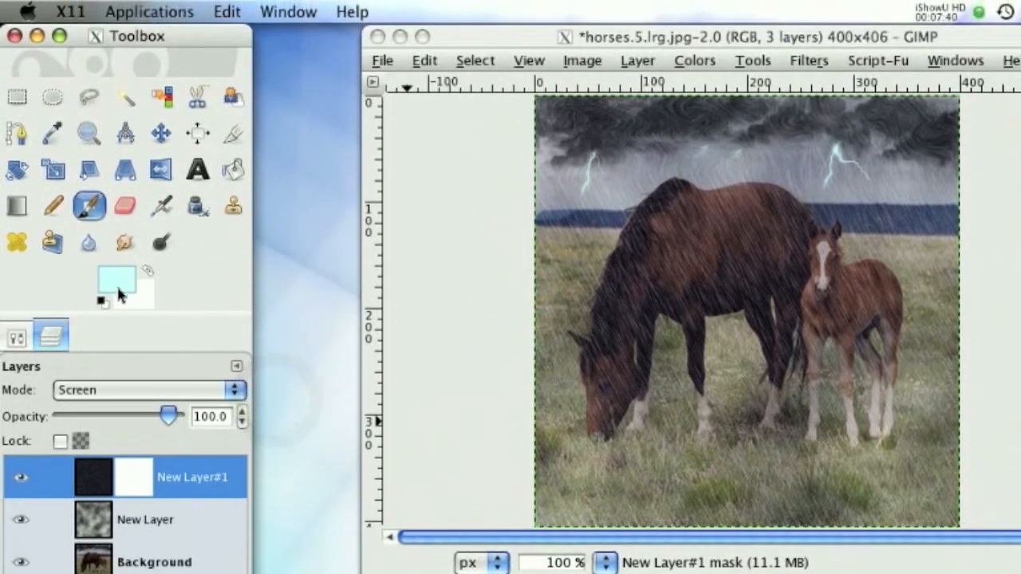
click(101, 298)
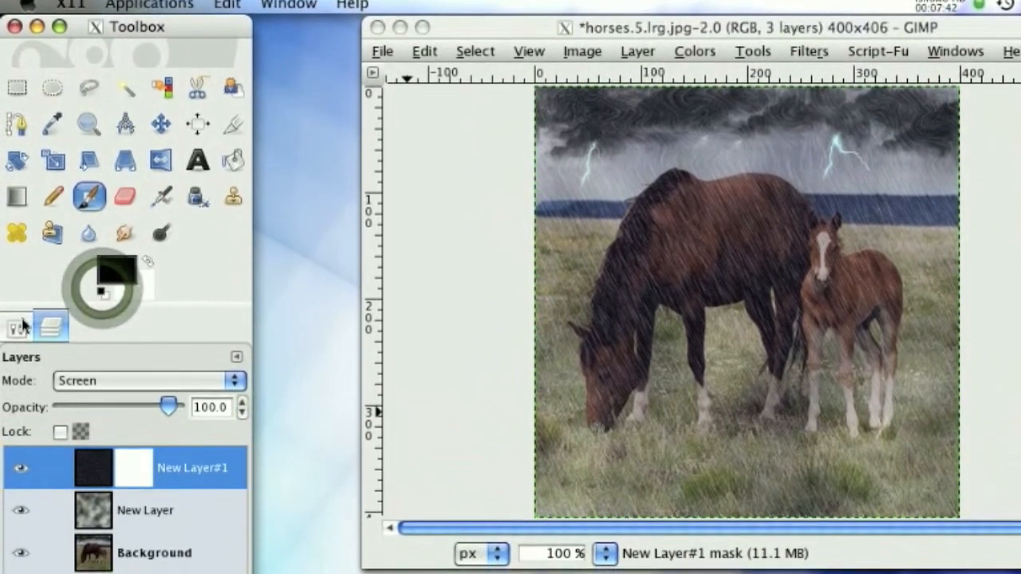
- Switch the Paintbrush to the Circle Fuzzy (19) brush and raise its scale to 4.54
click(18, 327)
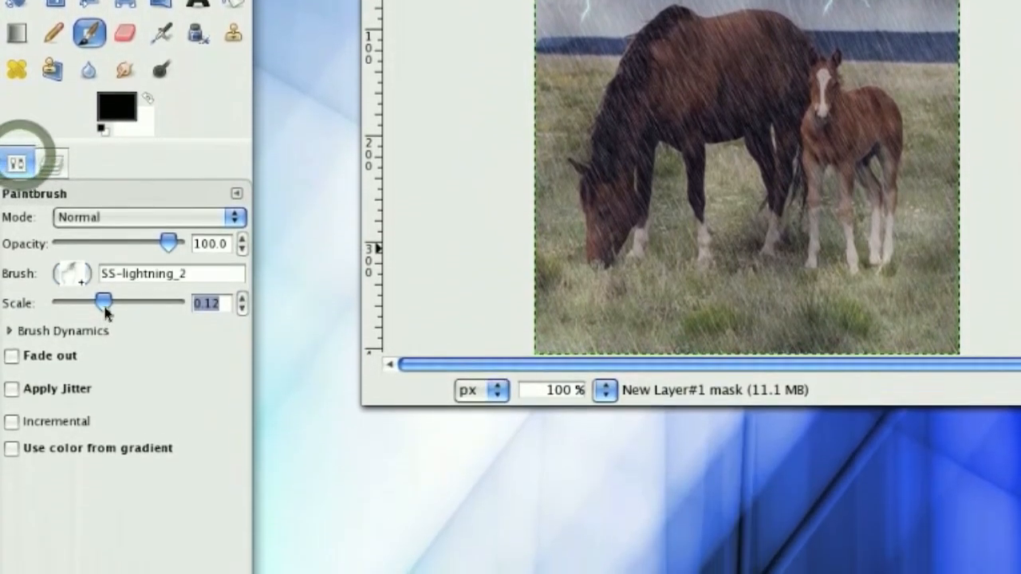
drag(104, 469, 115, 474)
click(72, 257)
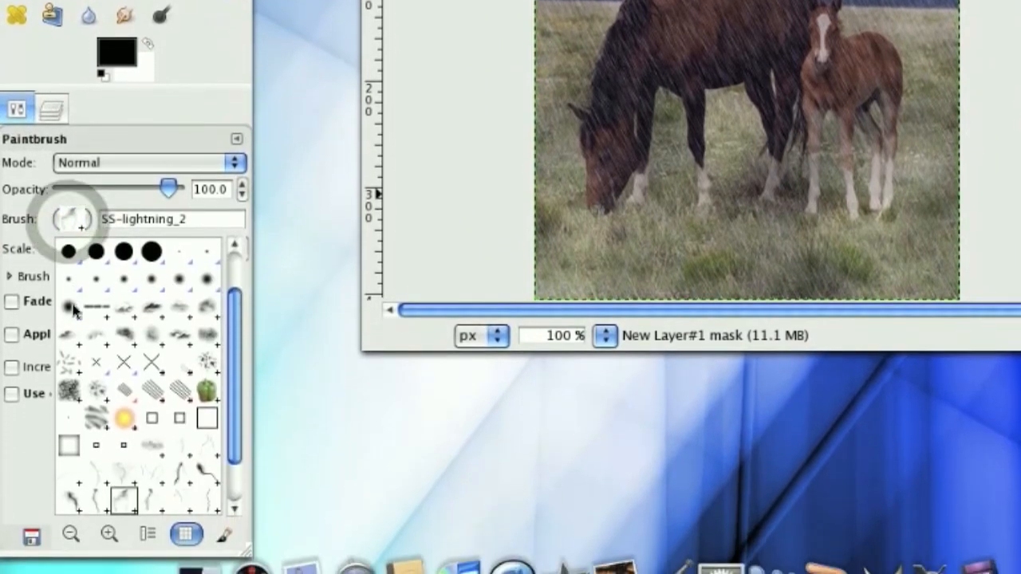
click(71, 310)
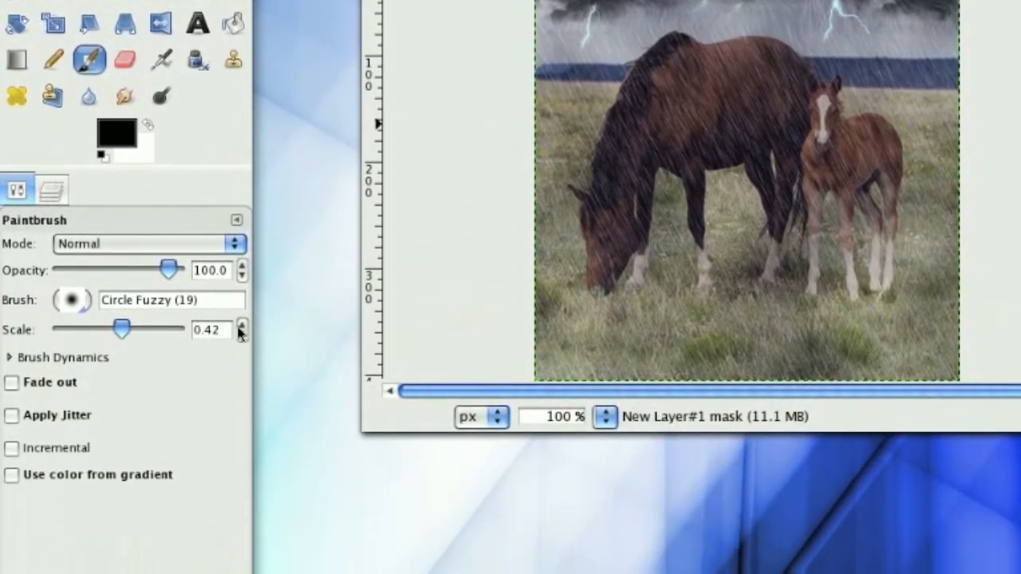
click(243, 471)
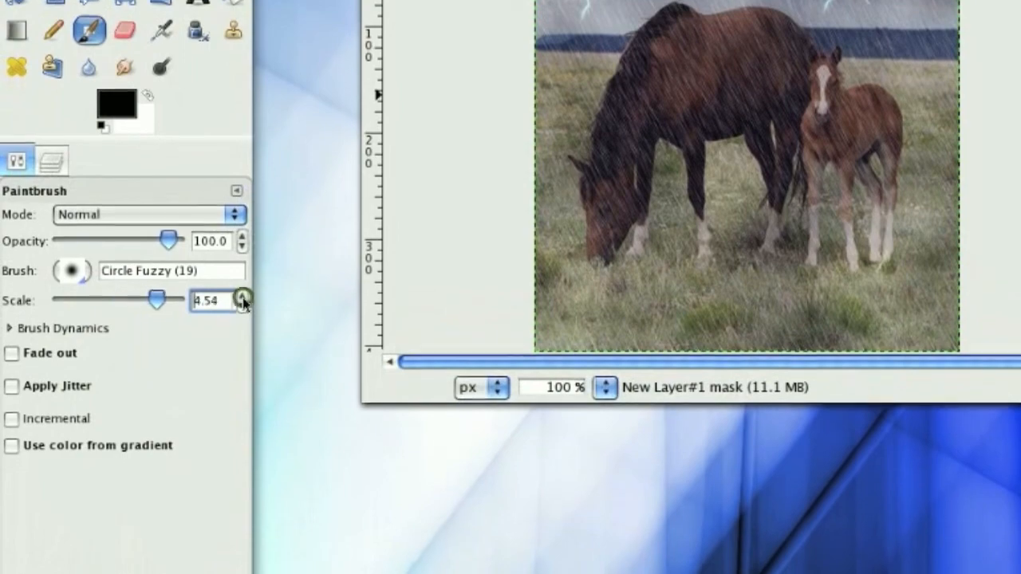